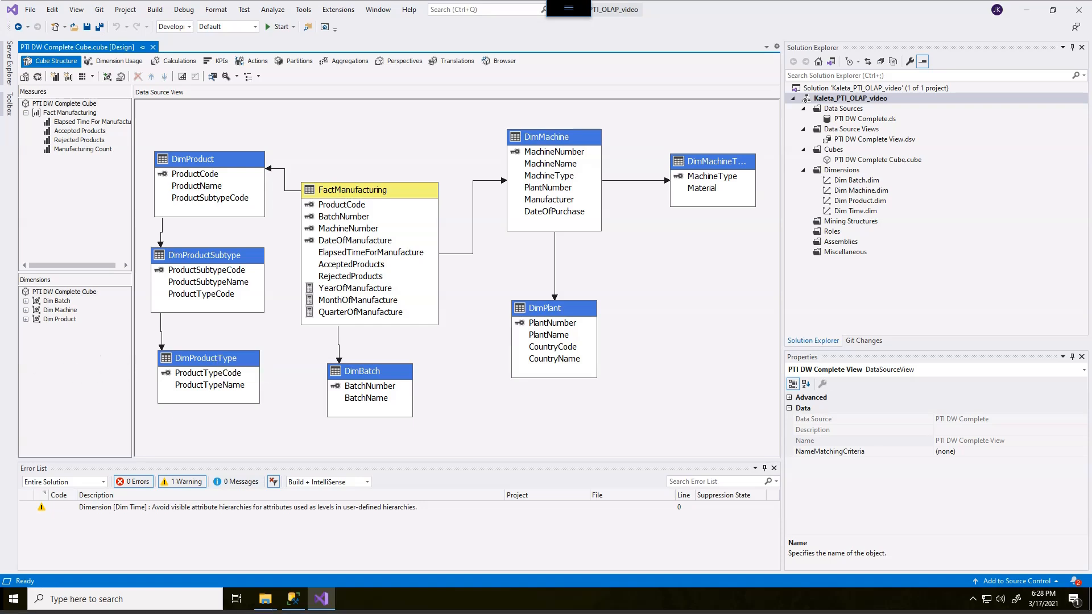
Add the Dim Time dimension to the PTI DW Complete Cube
right_click(72, 365)
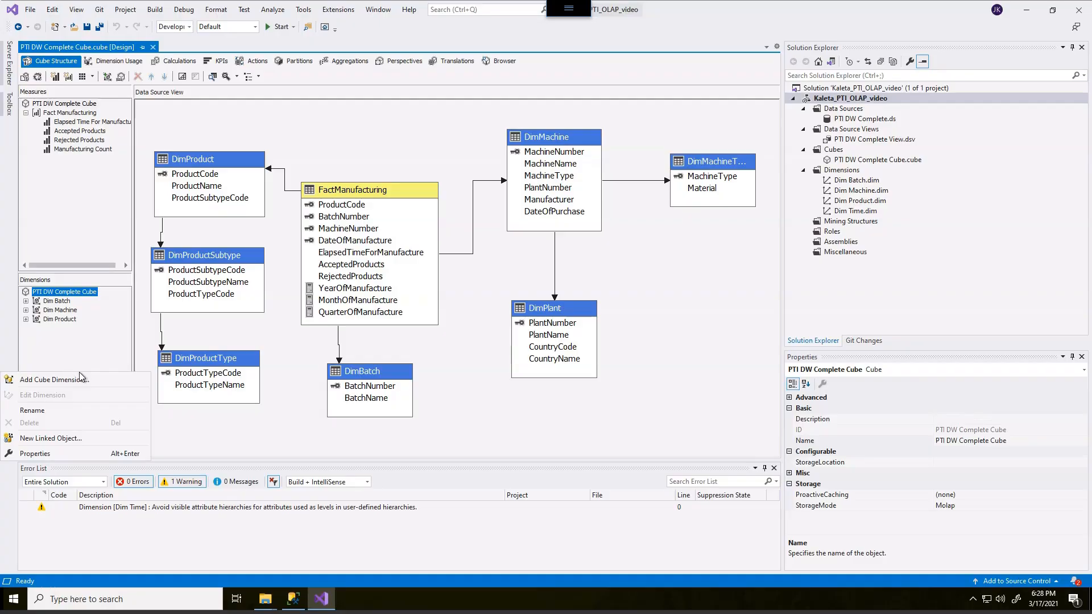
click(77, 380)
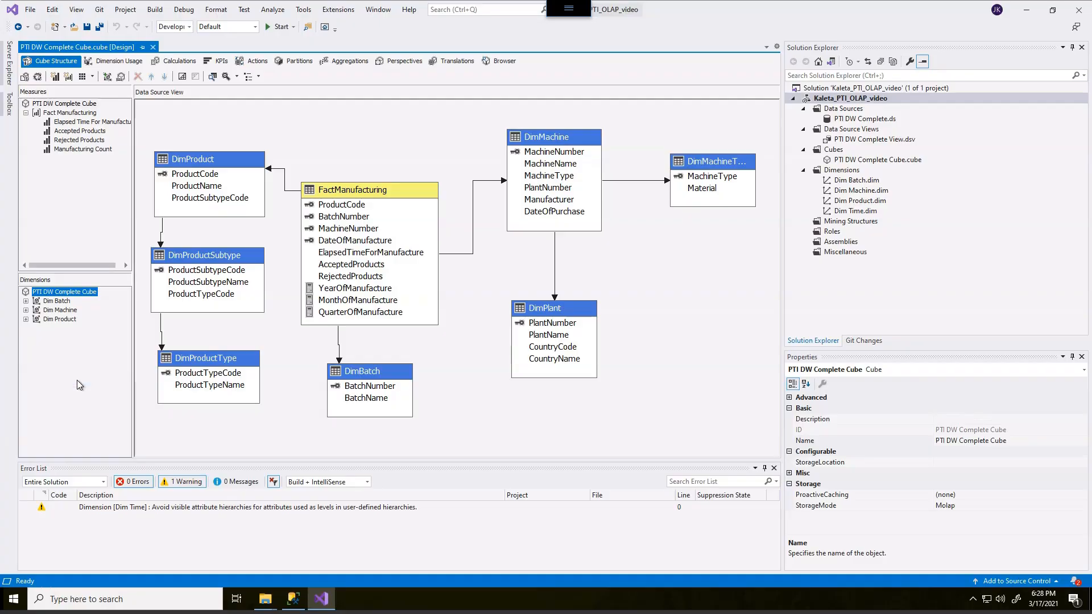
click(453, 231)
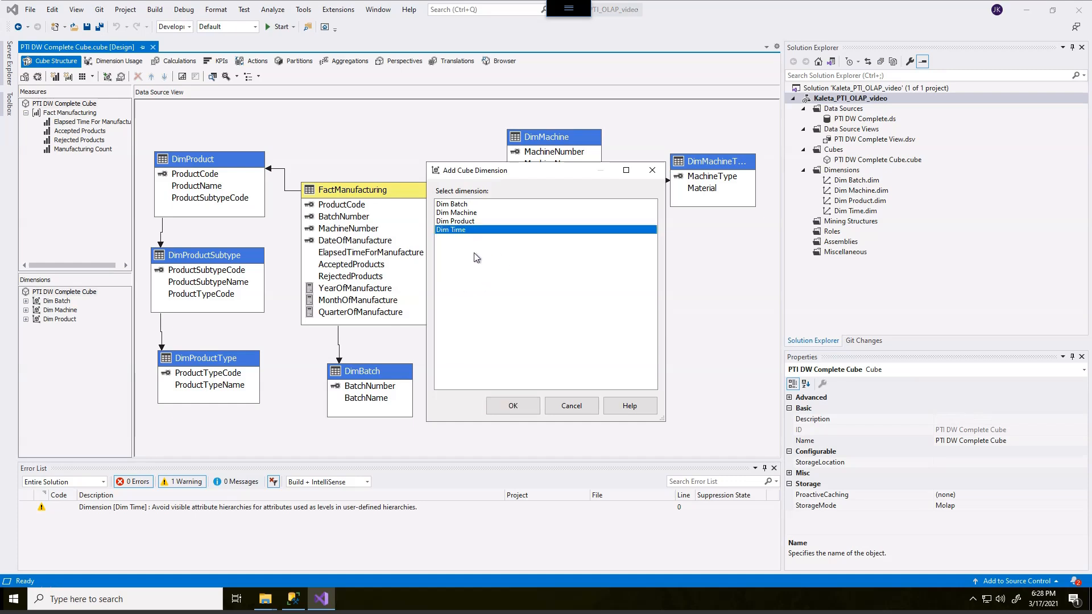
click(510, 400)
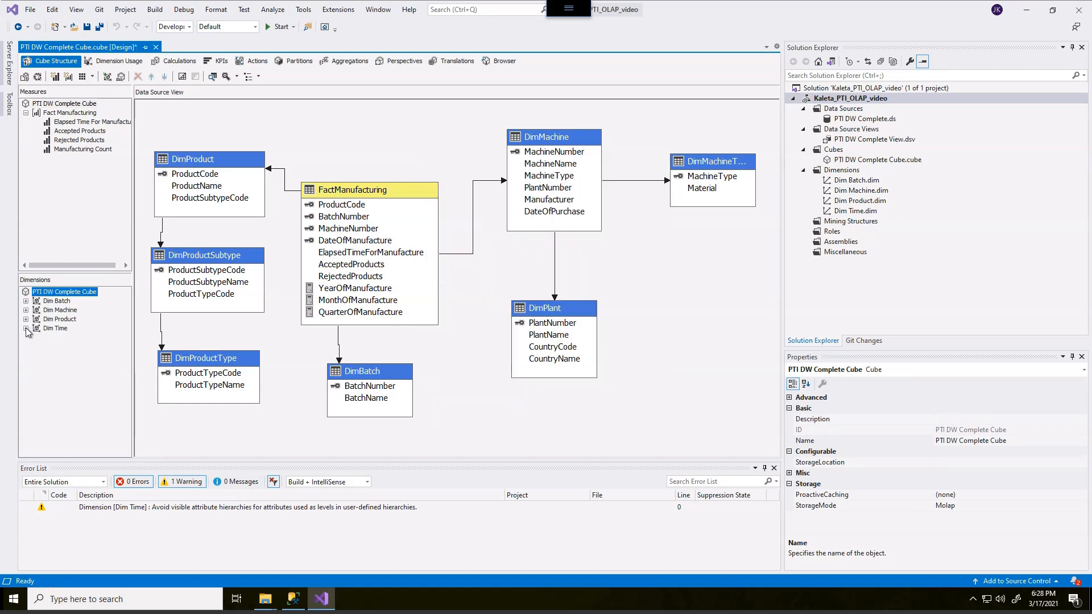
Examine the hierarchies and attributes of the Dim Time, Dim Product and Dim Machine cube dimensions
click(26, 329)
click(36, 355)
click(35, 355)
click(25, 328)
click(25, 319)
click(26, 319)
click(26, 310)
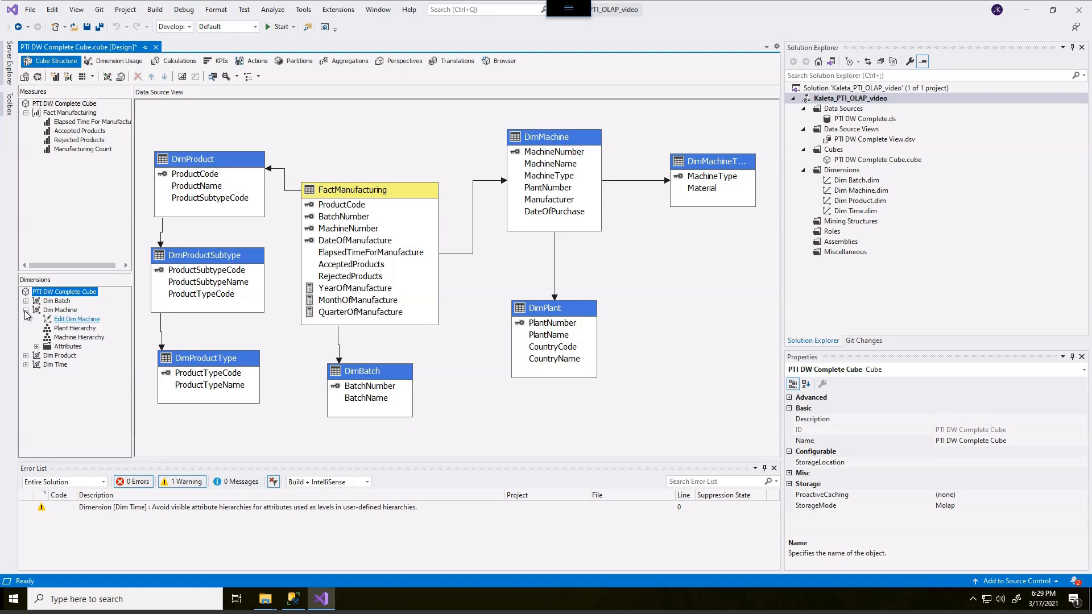
click(25, 310)
click(69, 225)
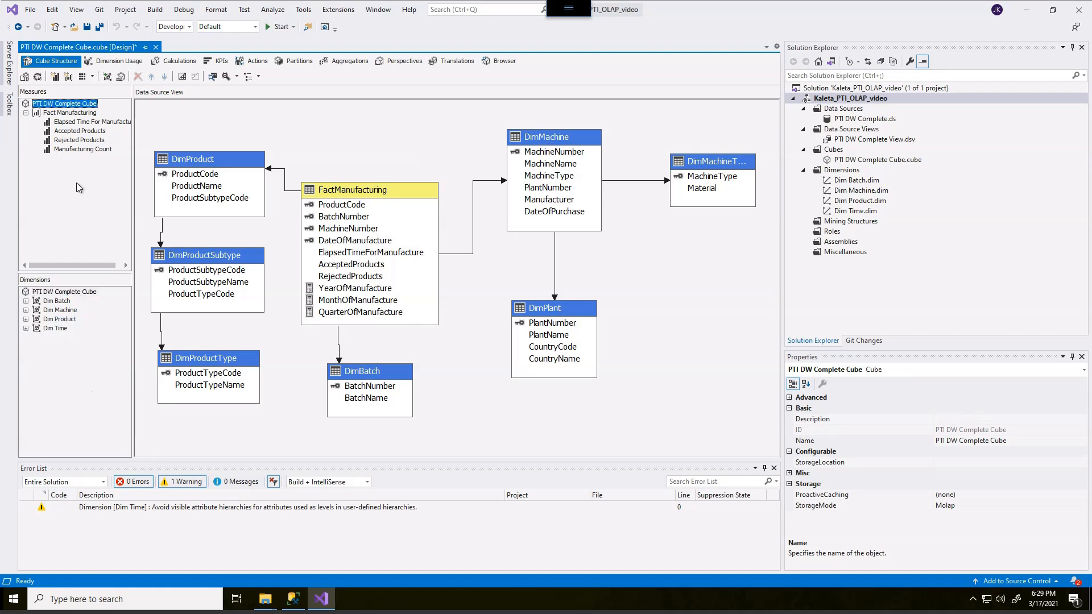
Save all changes and open the cube browser, dismissing the extension performance notice
click(100, 28)
click(504, 62)
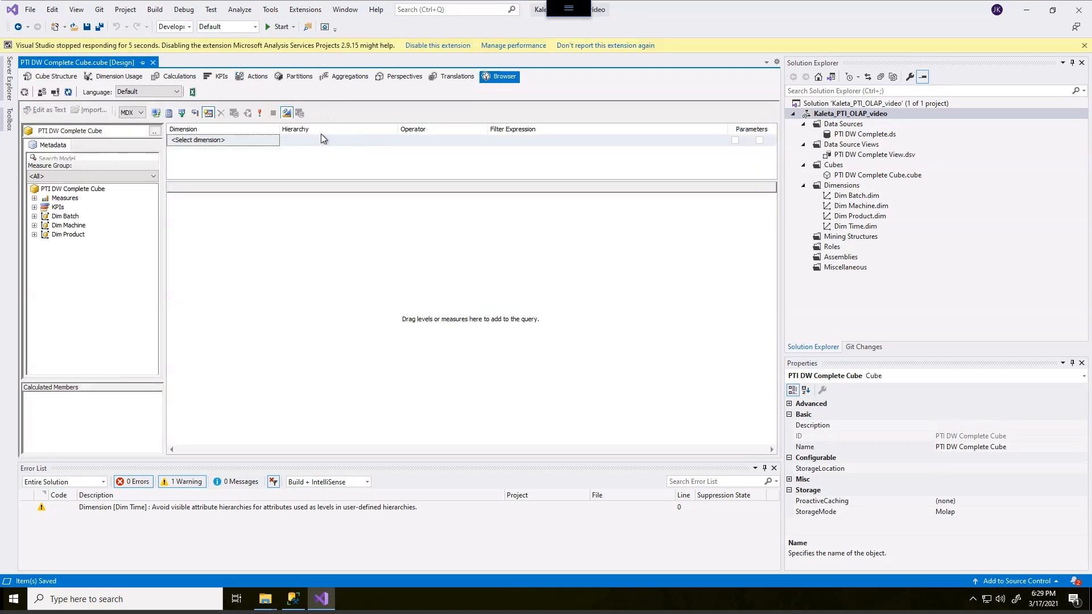
click(1084, 45)
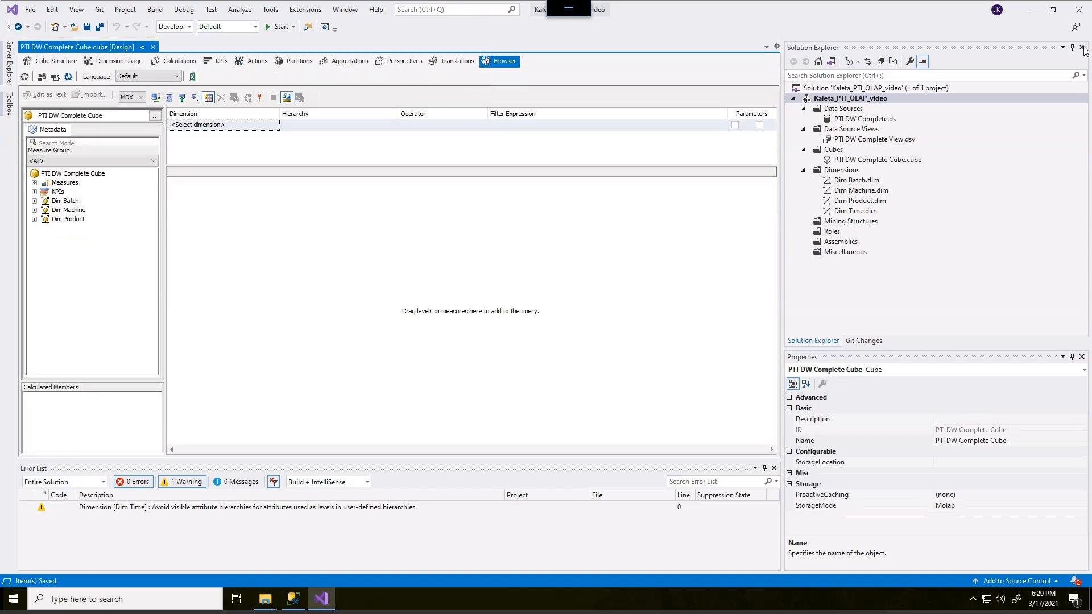
Add the Accepted Products measure from Fact Manufacturing to the cube browser query
click(35, 183)
click(44, 192)
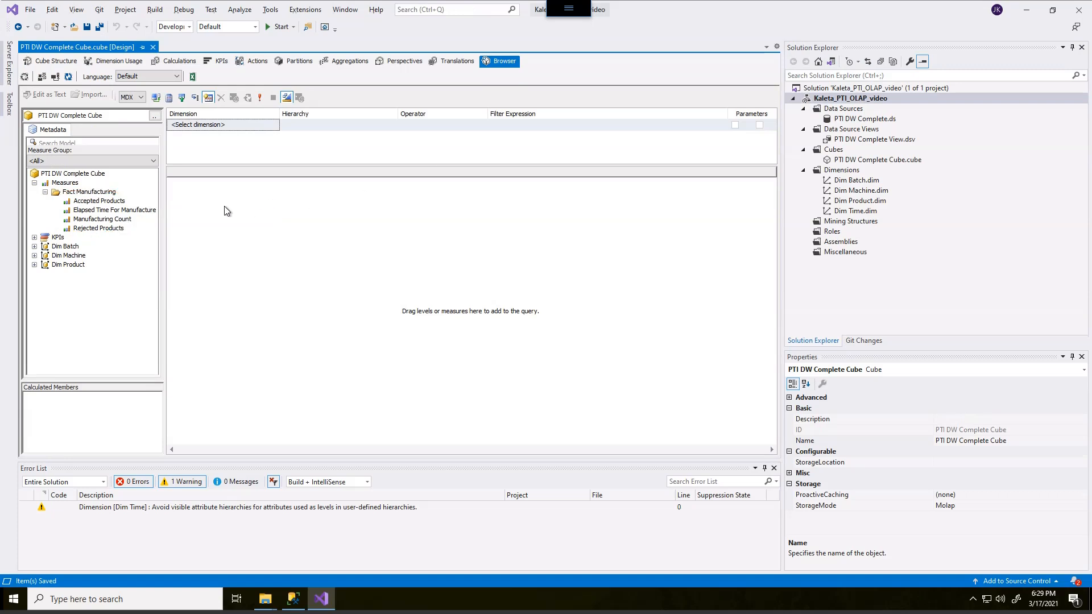
click(97, 203)
drag(96, 203, 193, 268)
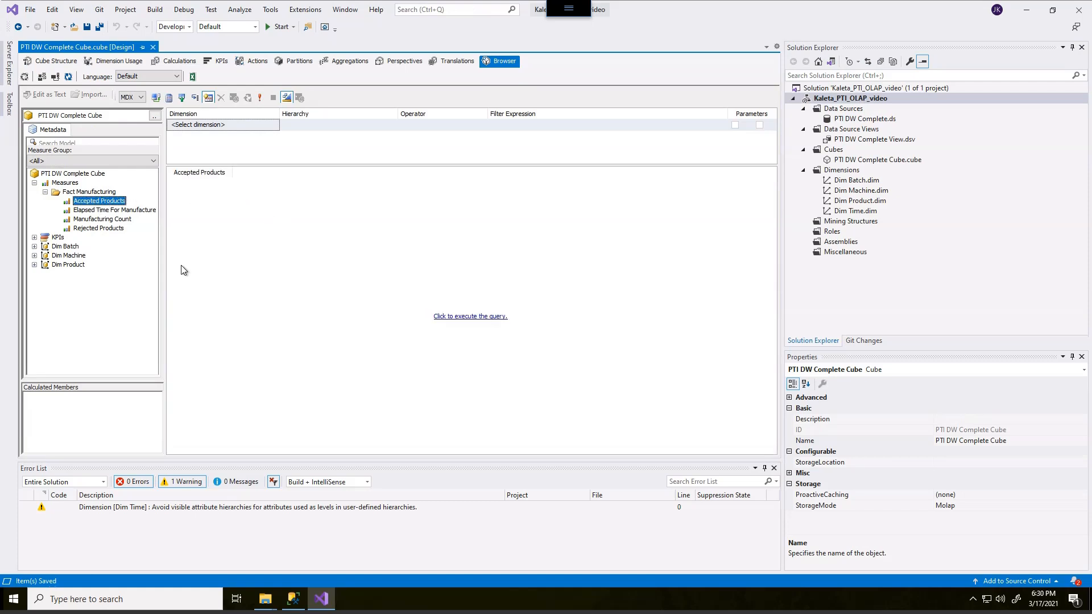
Add Product Name from Dim Product to the query, run it and widen the Product Name column to fit
click(34, 265)
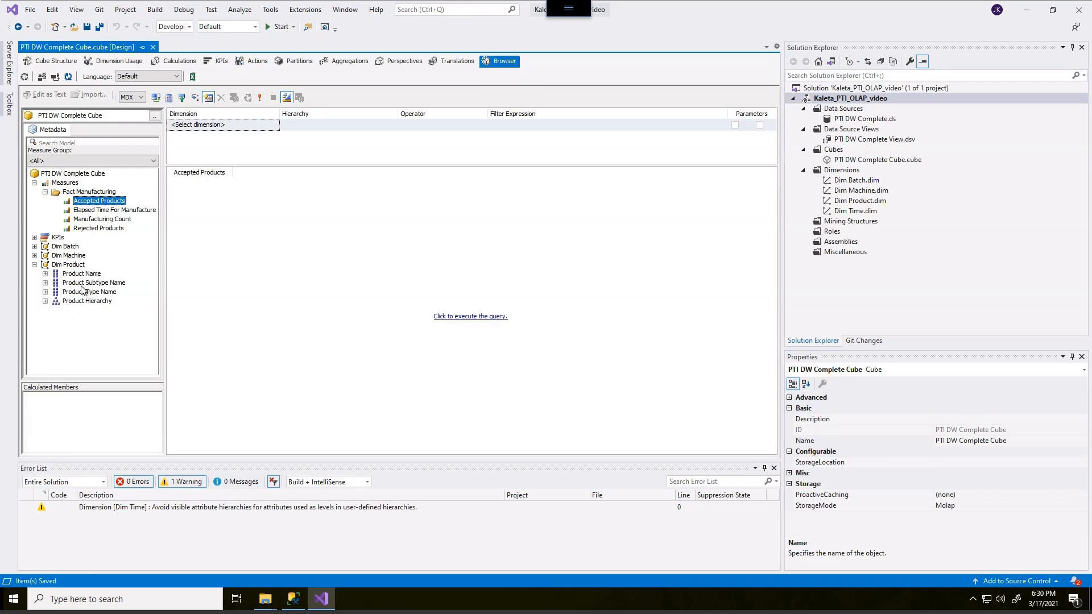
drag(91, 275, 173, 206)
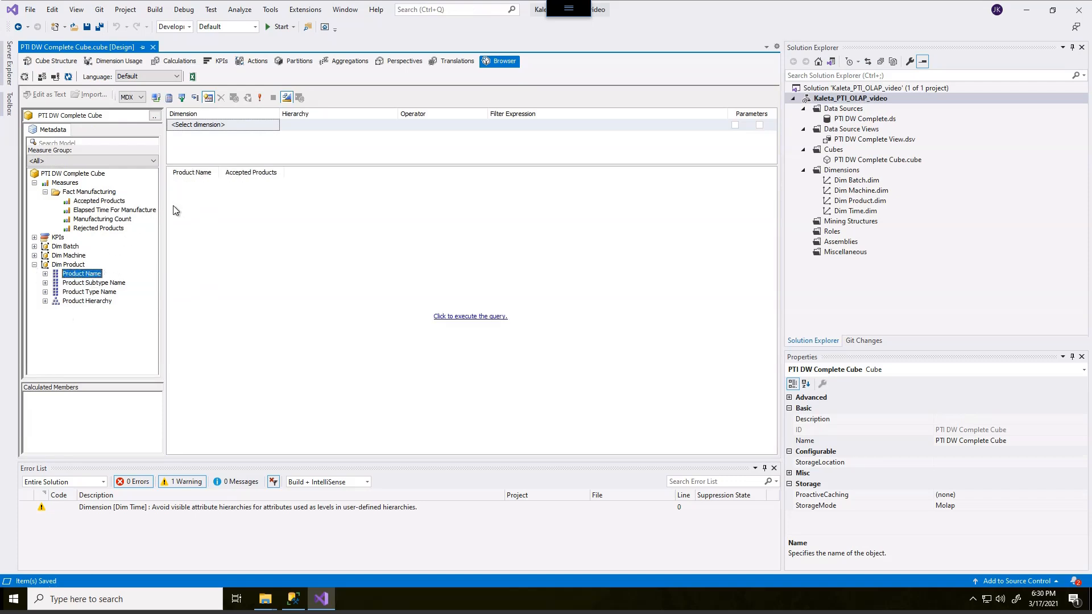
click(473, 316)
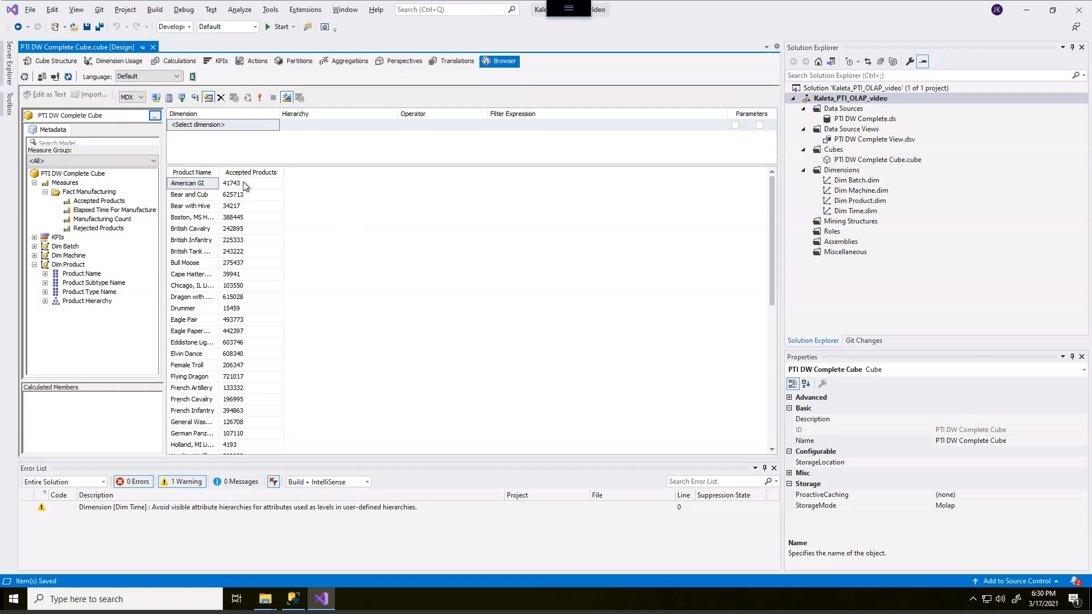
drag(219, 172, 301, 171)
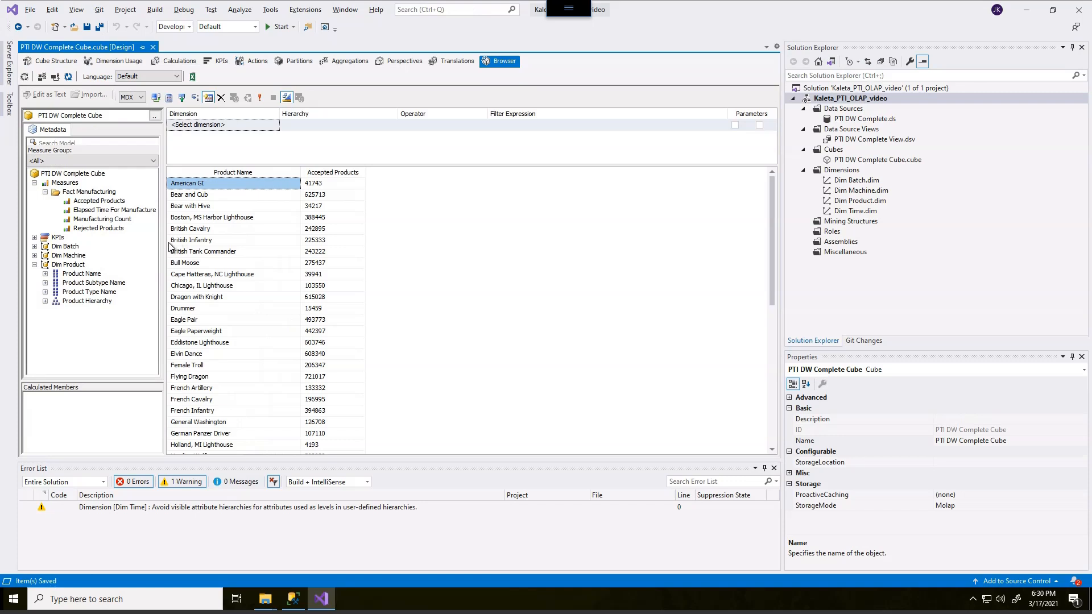
mouse_move(81, 222)
mouse_down()
mouse_move(121, 237)
mouse_move(84, 223)
mouse_up()
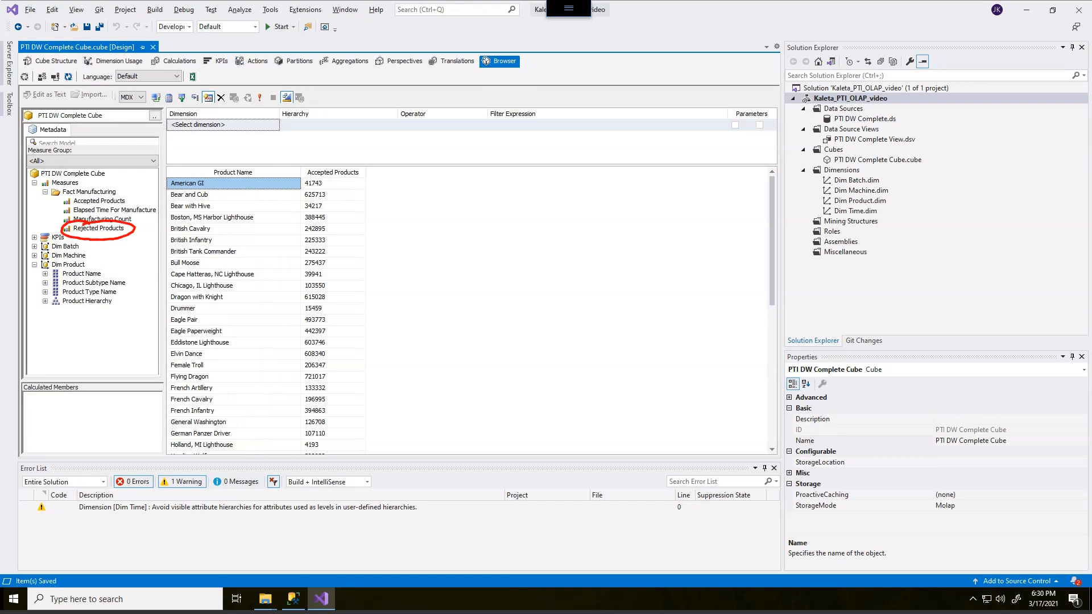
mouse_move(376, 149)
mouse_down()
mouse_move(394, 185)
mouse_move(410, 166)
mouse_up()
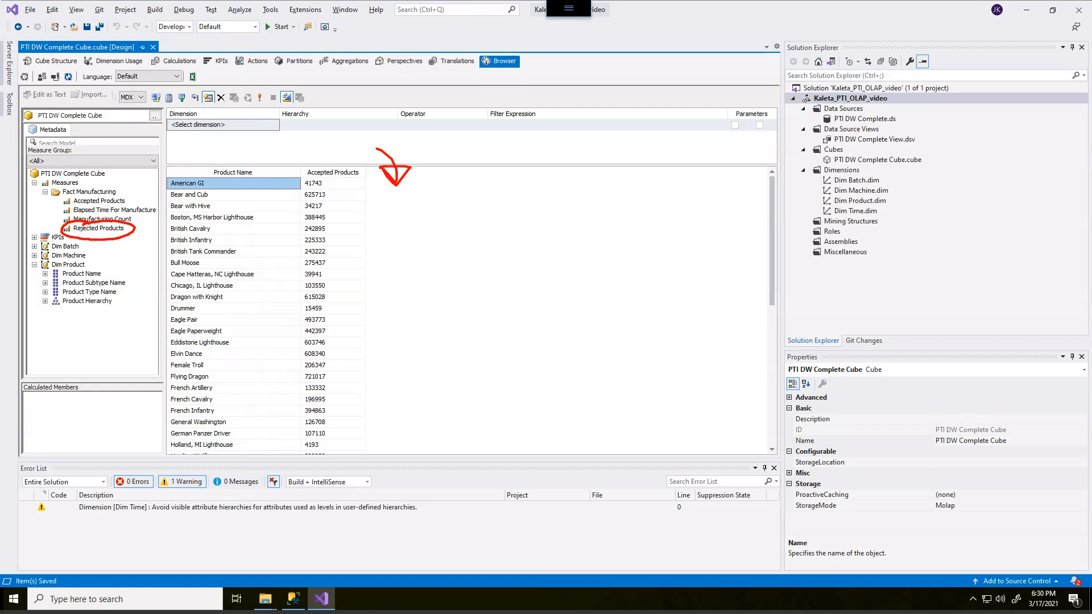
key(Escape)
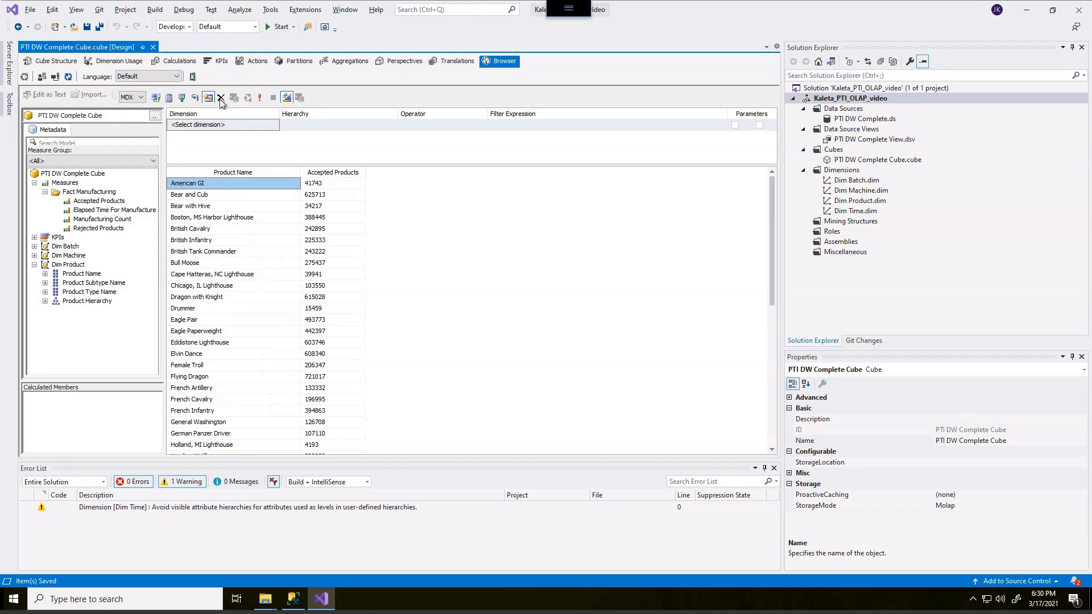
Open the cube's calculations and review the required calculations, expressions and format strings in the assignment PDF
click(181, 62)
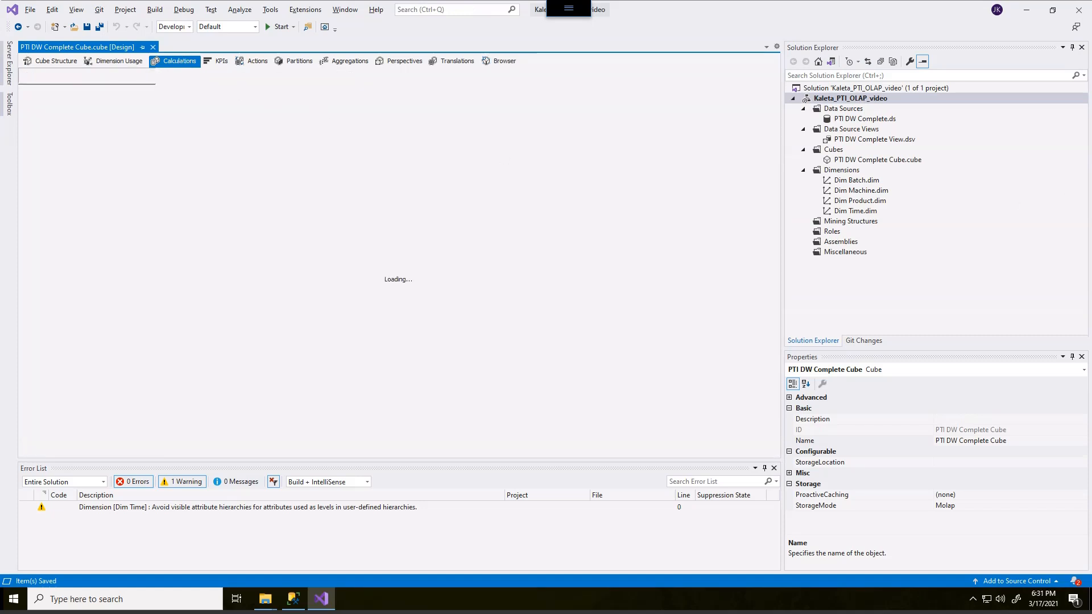
drag(1091, 45, 266, 29)
scroll(603, 278, down, 9)
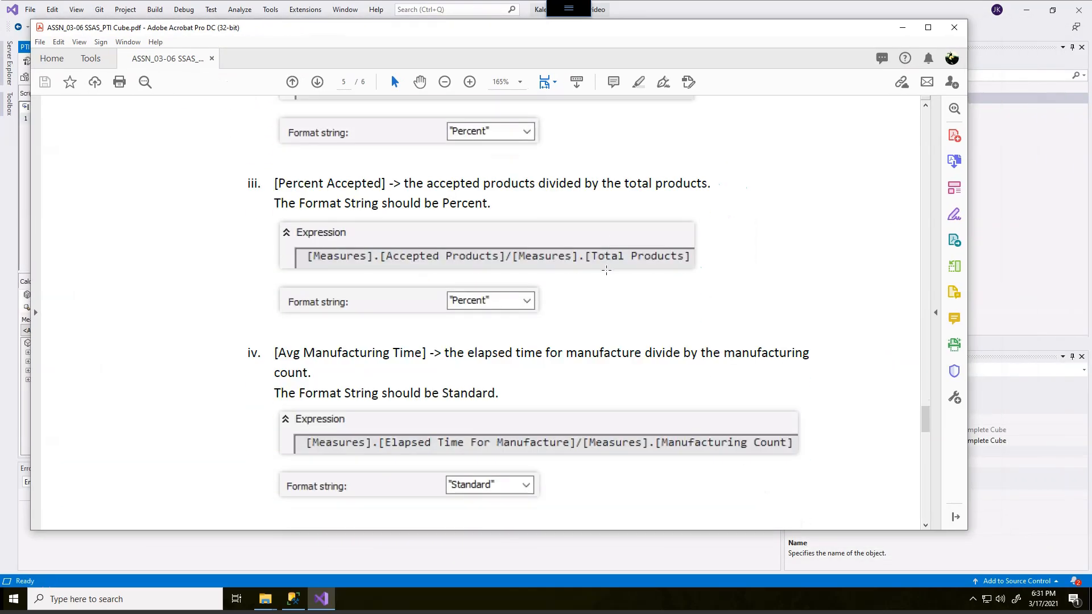
scroll(603, 279, up, 10)
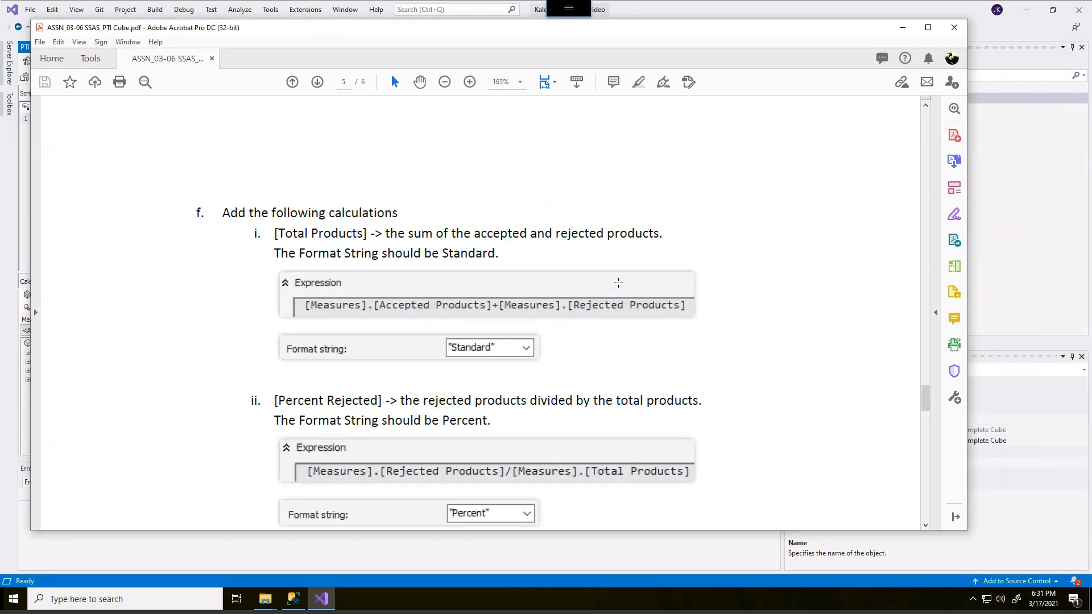
scroll(619, 283, down, 3)
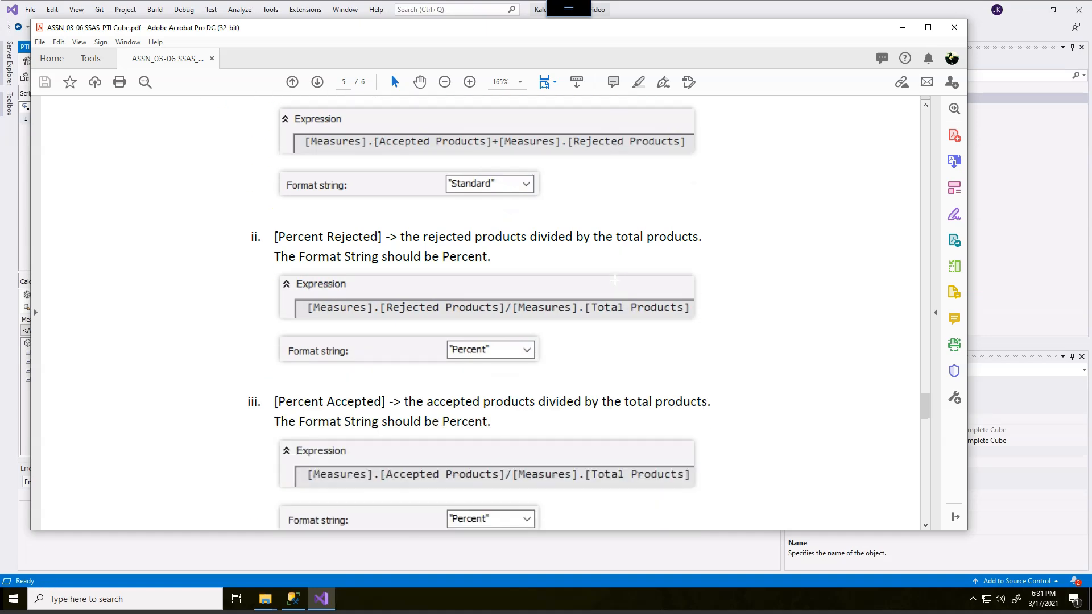
drag(412, 34, 1091, 73)
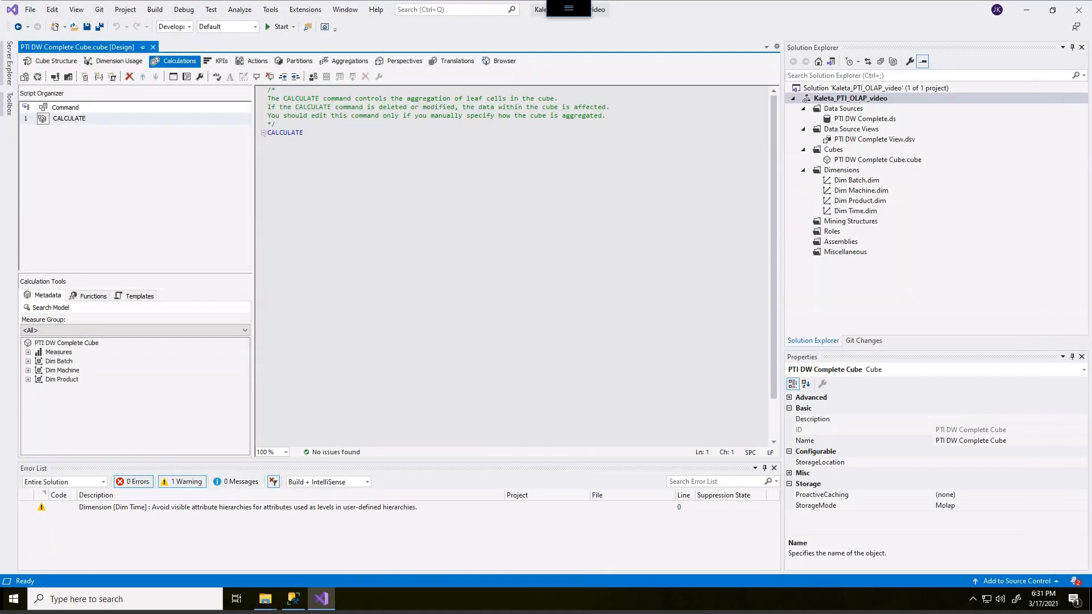
Create a new calculated member below CALCULATE and name it [Total Products]
click(101, 148)
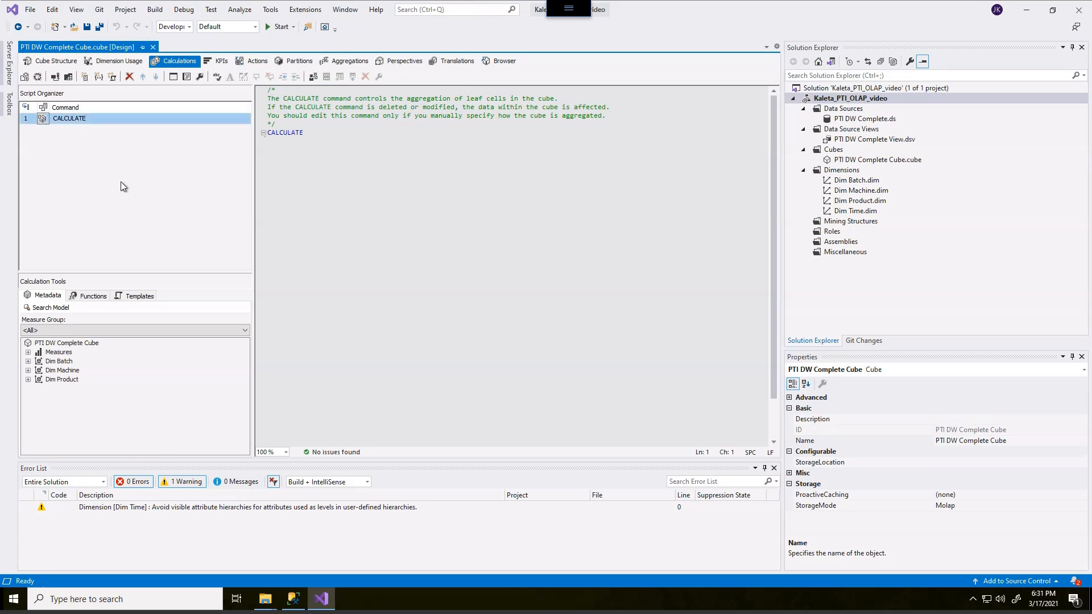
right_click(78, 155)
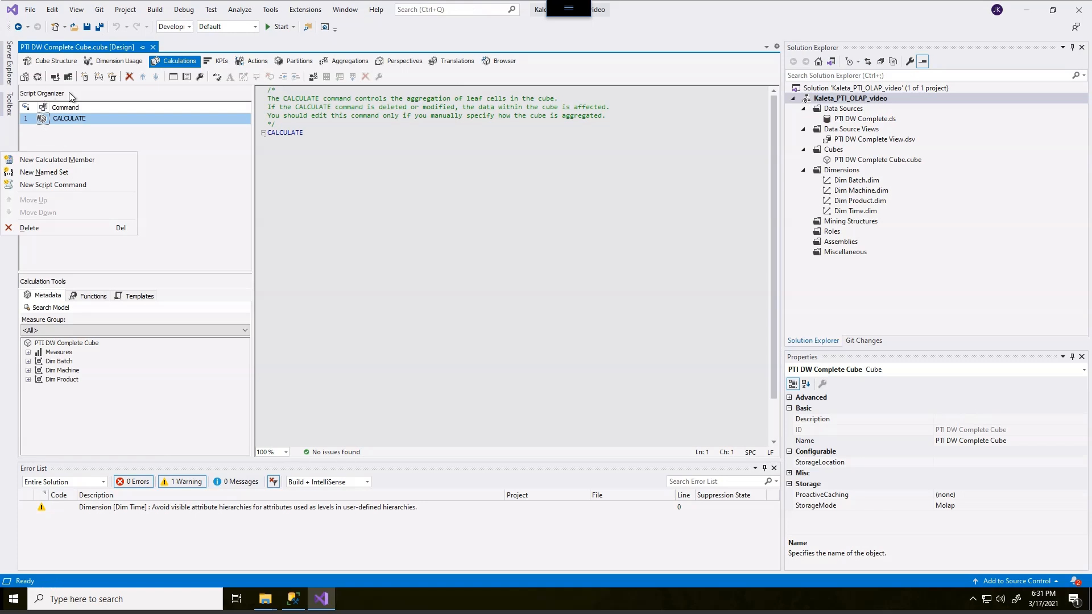
click(79, 162)
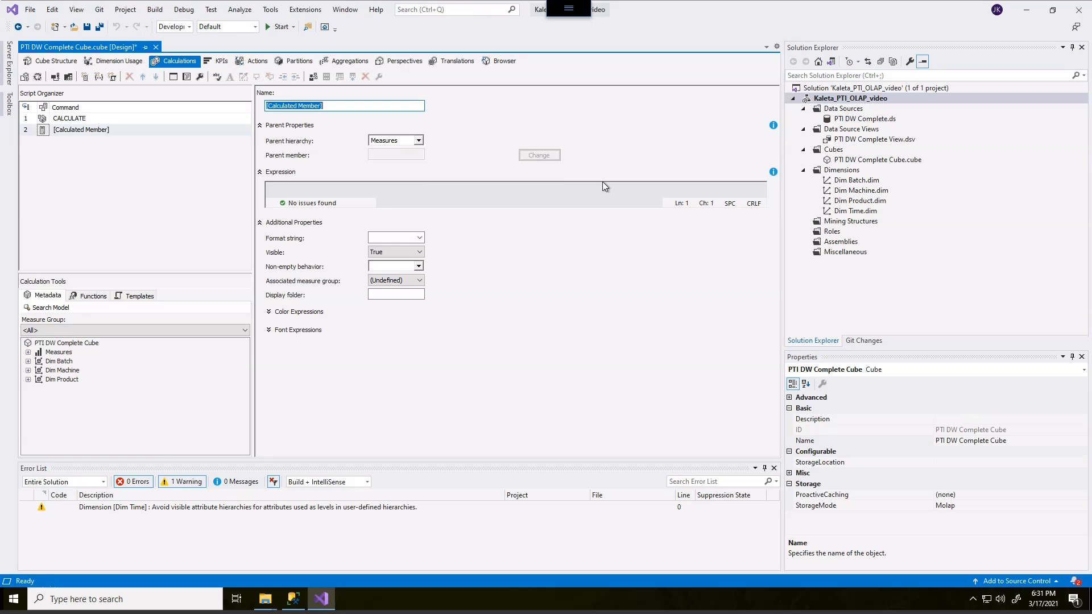
drag(320, 109, 263, 109)
text([Ttoal)
key(BackSpace)
key(BackSpace)
key(BackSpace)
key(BackSpace)
key(BackSpace)
text(otal Pro)
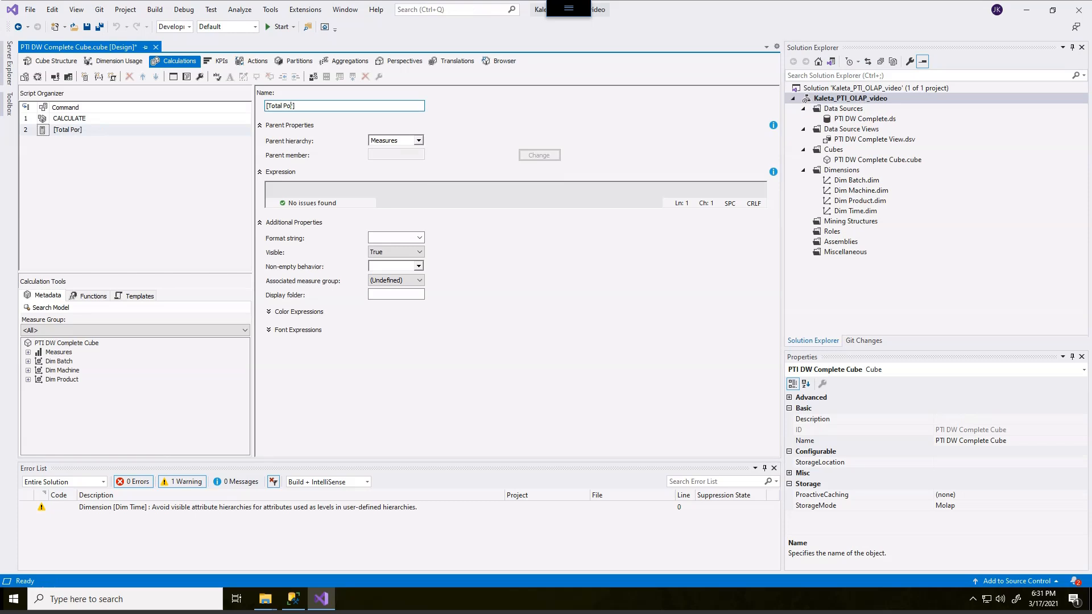
text(ducts)
key(Delete)
Build the Total Products expression [Measures].[Accepted Products]+[Measures].[Rejected Products] from the Fact Manufacturing measures
click(386, 192)
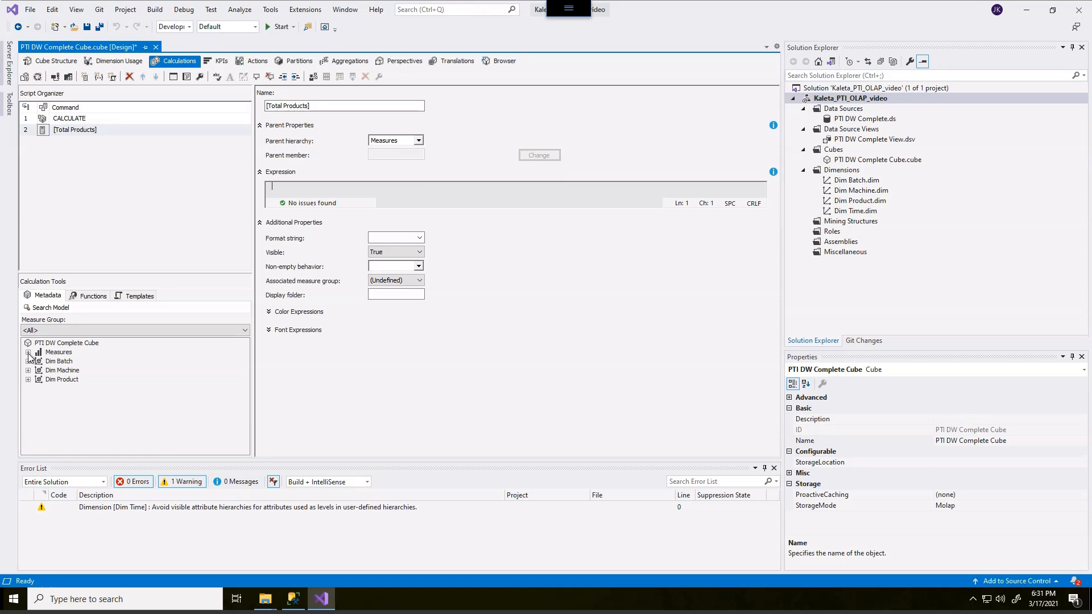
click(99, 387)
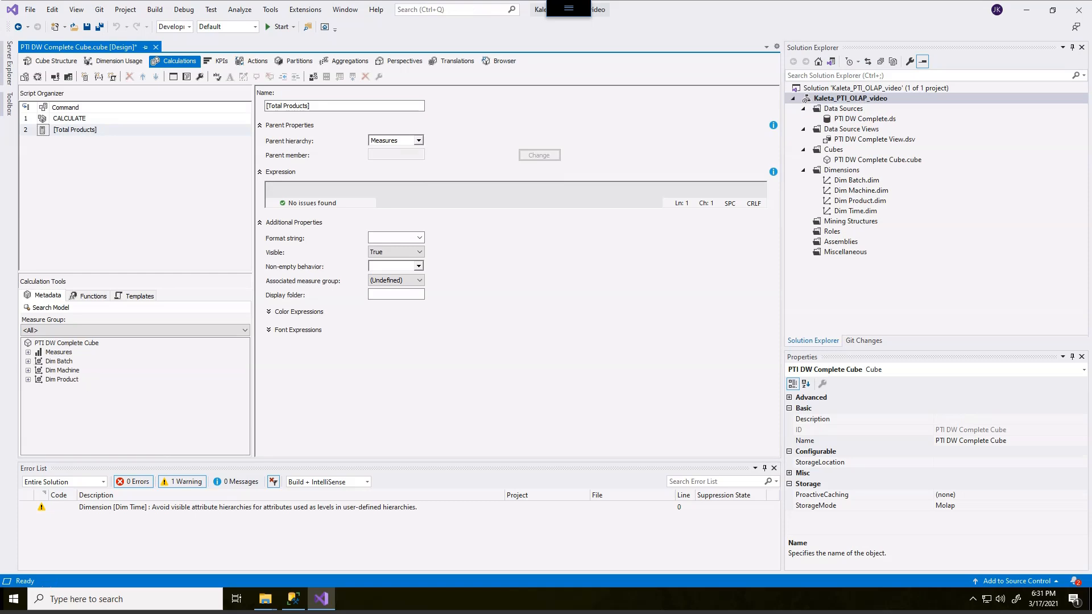
click(28, 351)
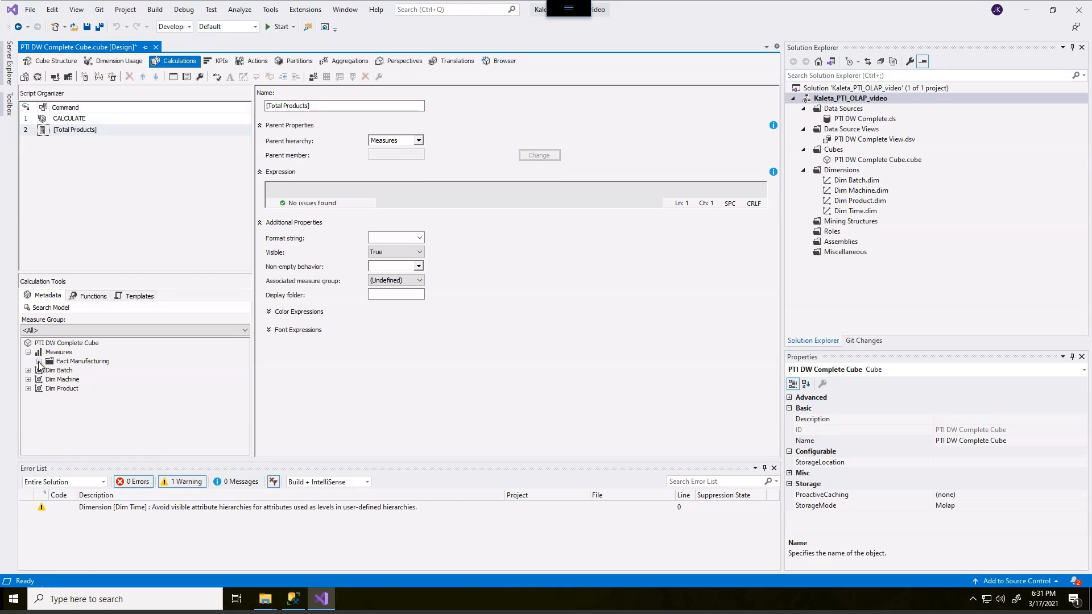
click(39, 362)
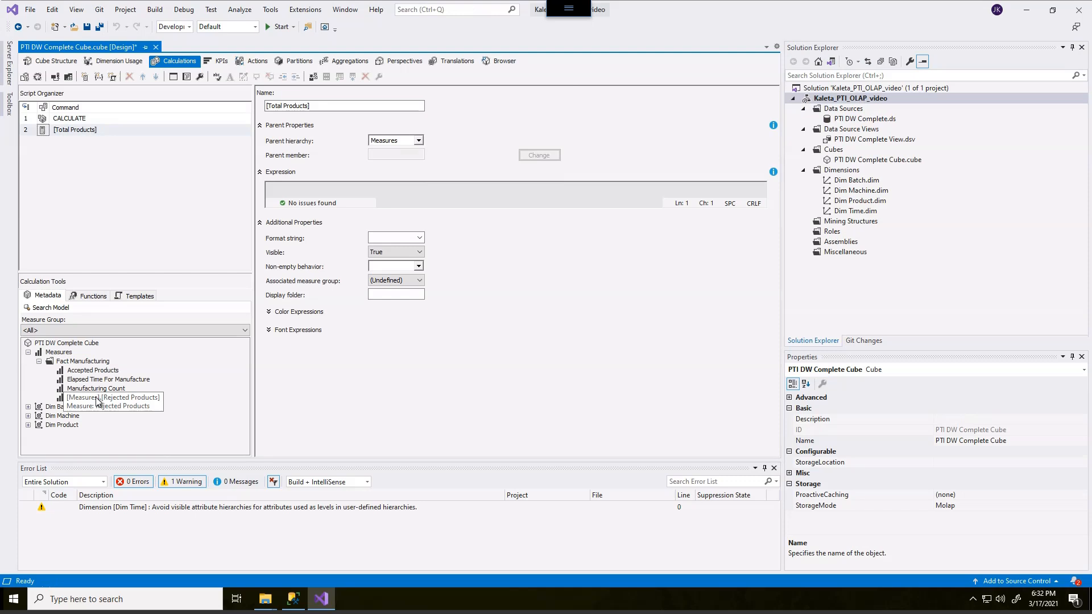
click(95, 372)
drag(96, 372, 292, 185)
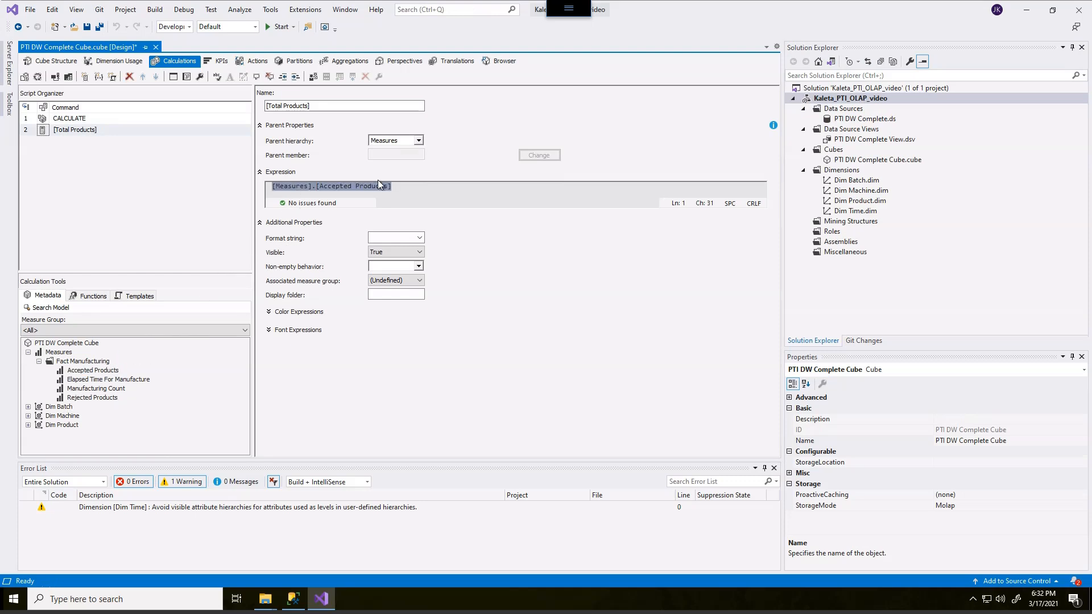
click(403, 186)
text(+)
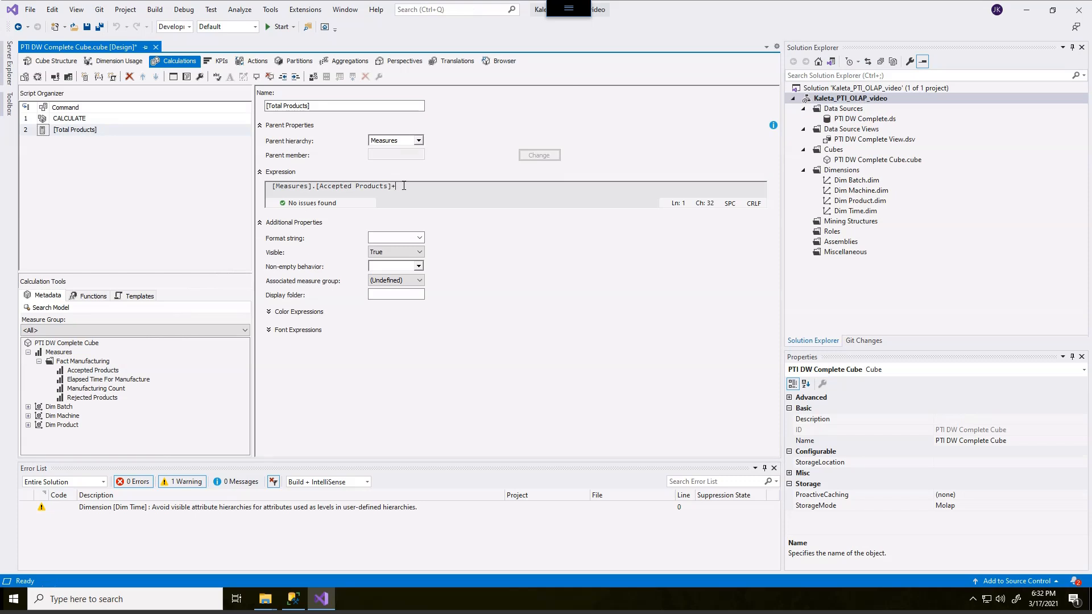
click(94, 397)
drag(132, 387, 421, 190)
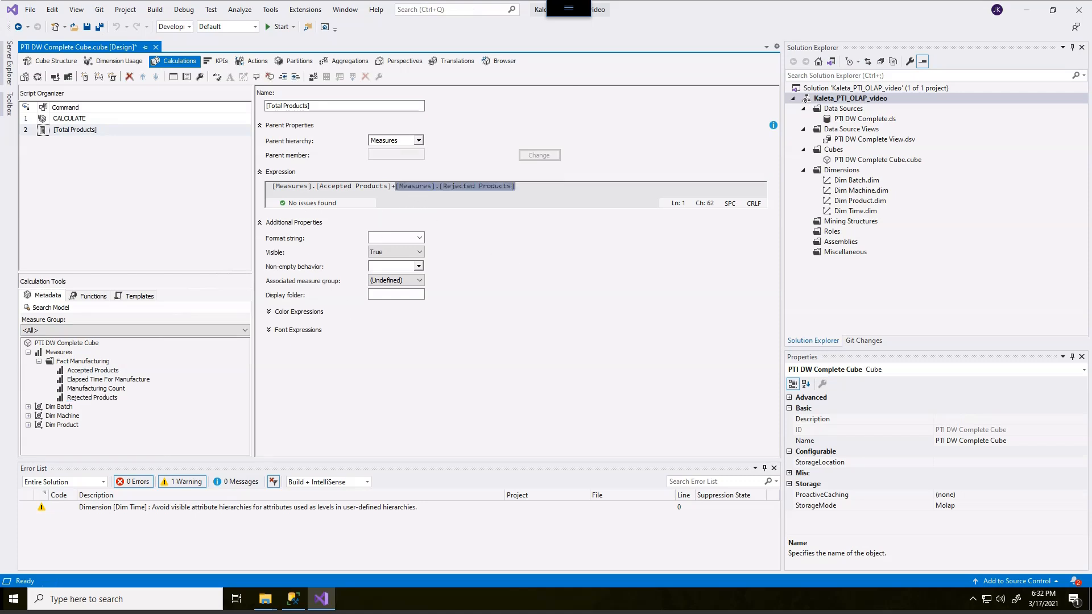
Set the format string of the Total Products calculated member to "Standard"
click(420, 237)
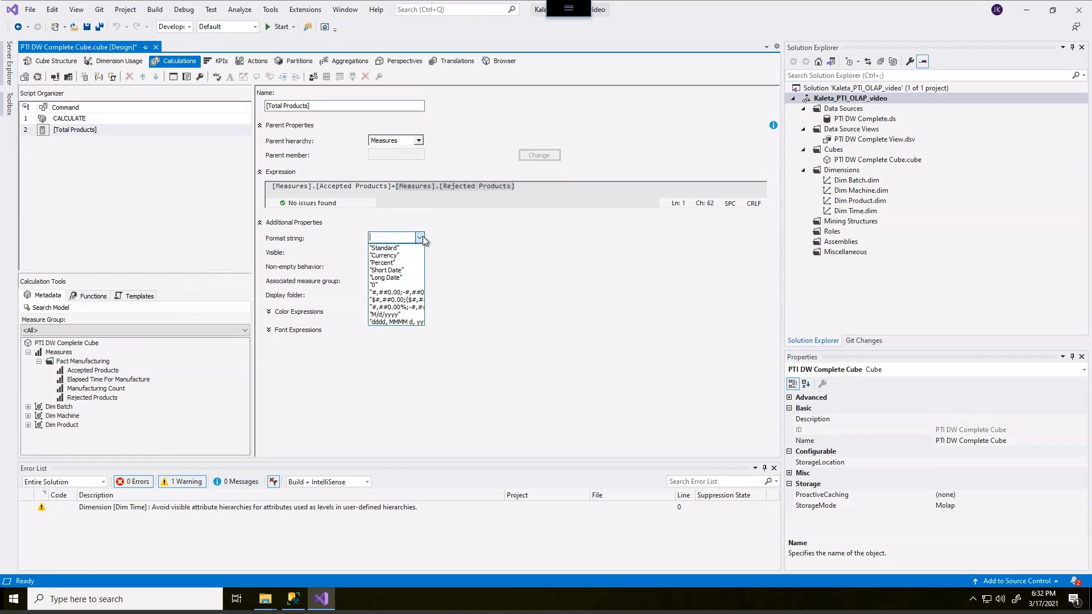
click(392, 248)
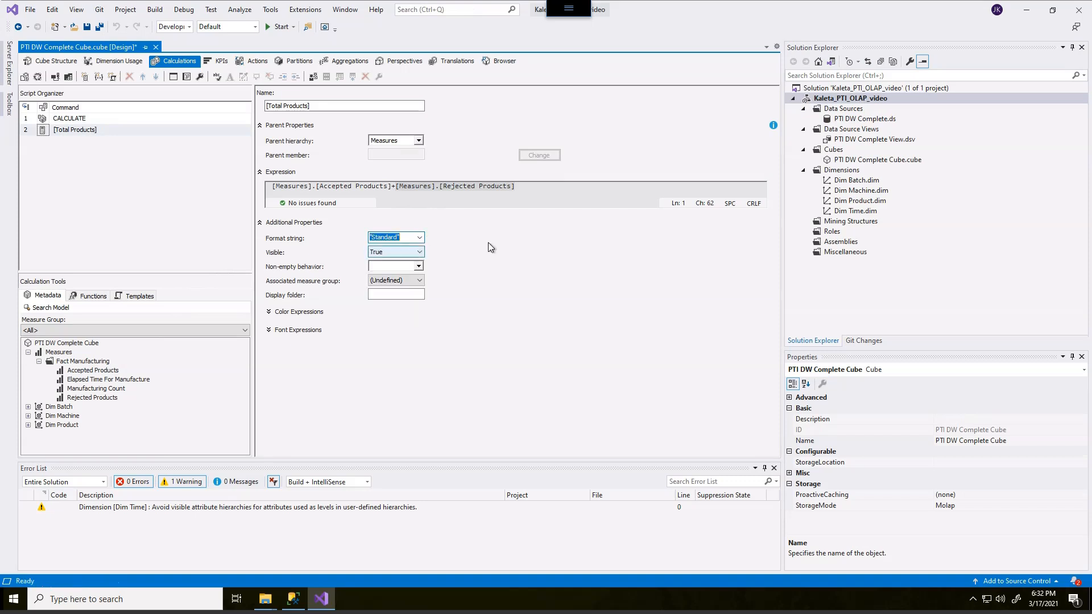
click(179, 190)
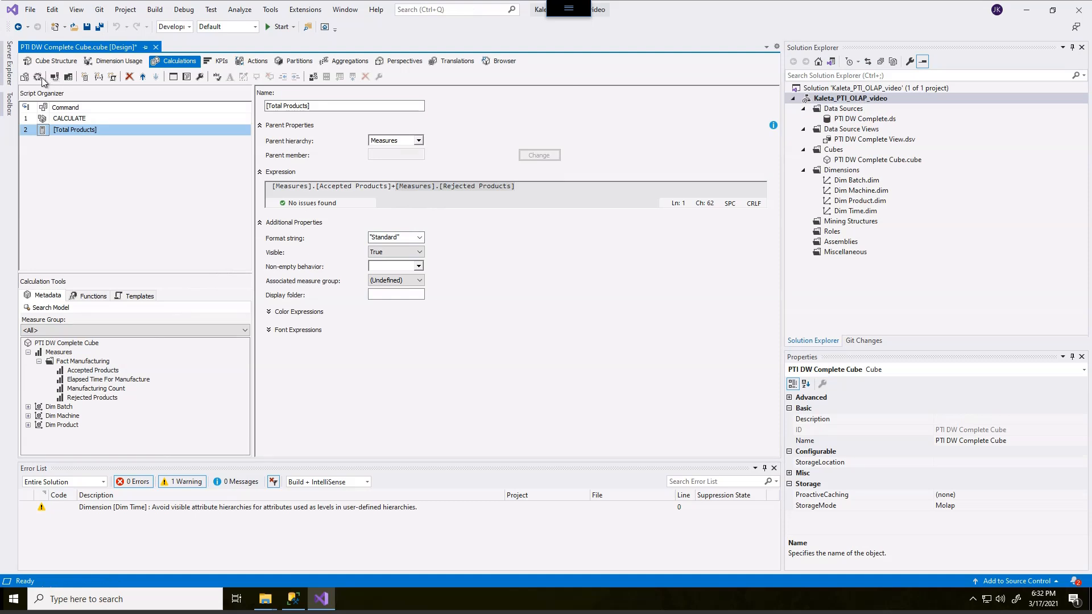
Save all changes, then add another calculated member after Total Products and name it [Percent Rejected]
click(98, 27)
right_click(67, 183)
click(80, 192)
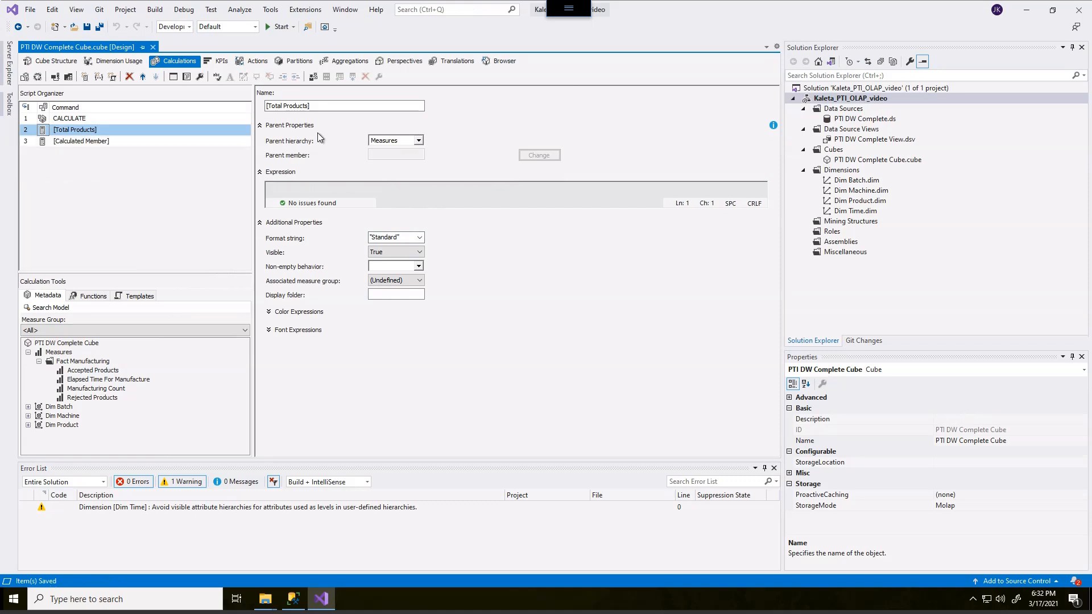
text([)
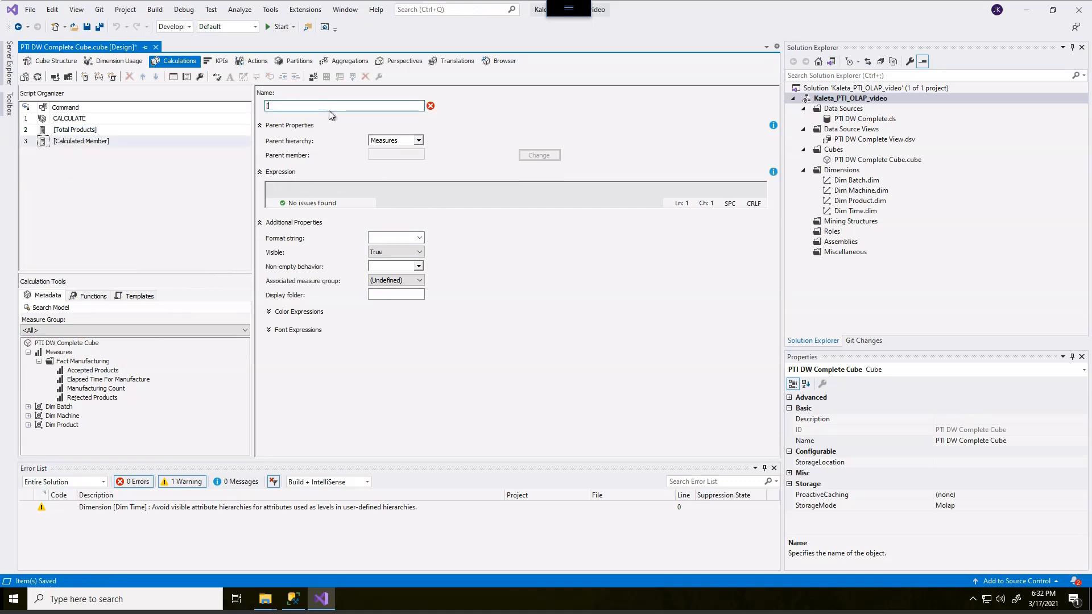
text(Percent Rejected])
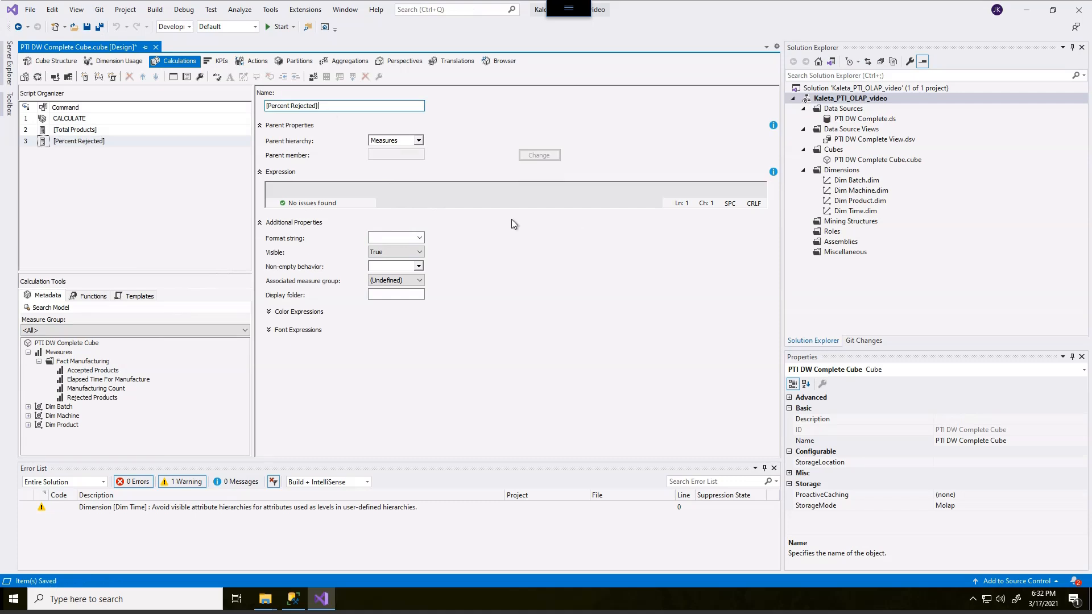
Start the Percent Rejected expression with the Rejected Products measure followed by a division sign
click(108, 399)
drag(107, 399, 307, 193)
click(430, 188)
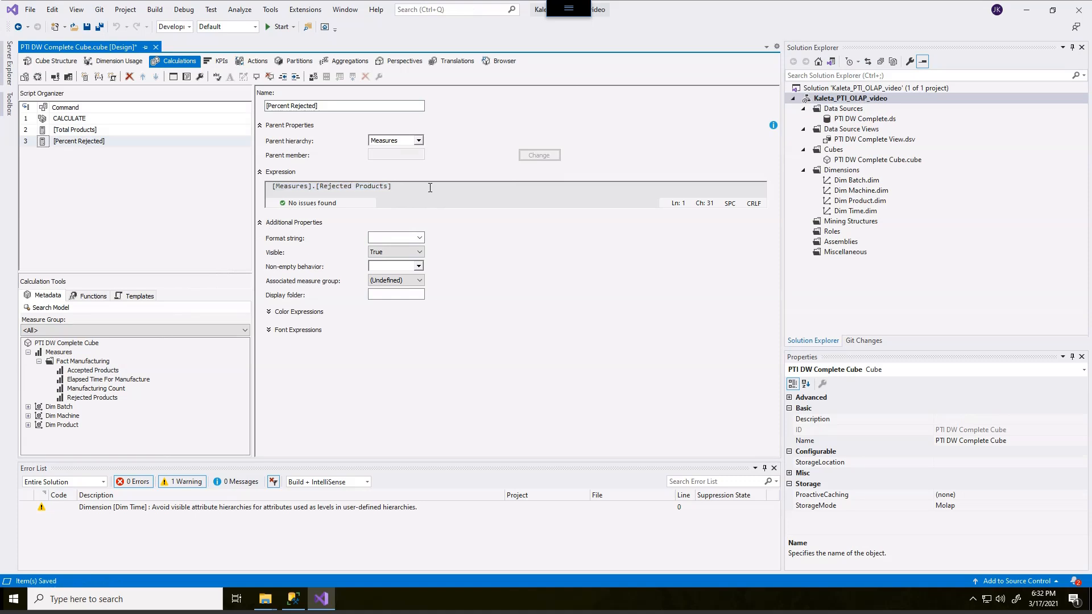
text(/)
Try to insert the existing Total Products calculated member into the Percent Rejected expression
drag(80, 130, 398, 190)
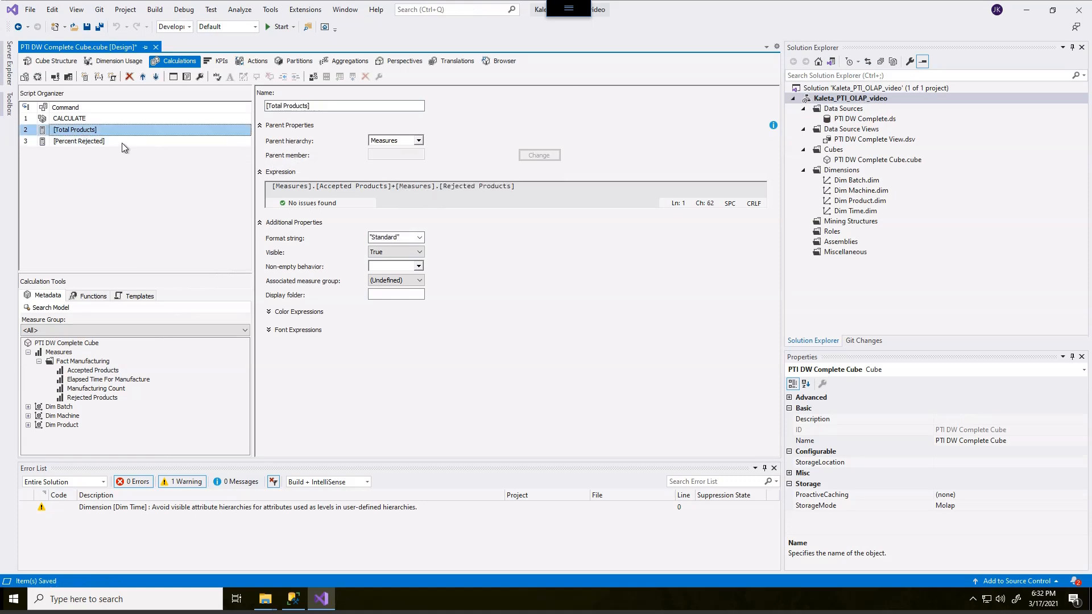
click(87, 140)
click(418, 187)
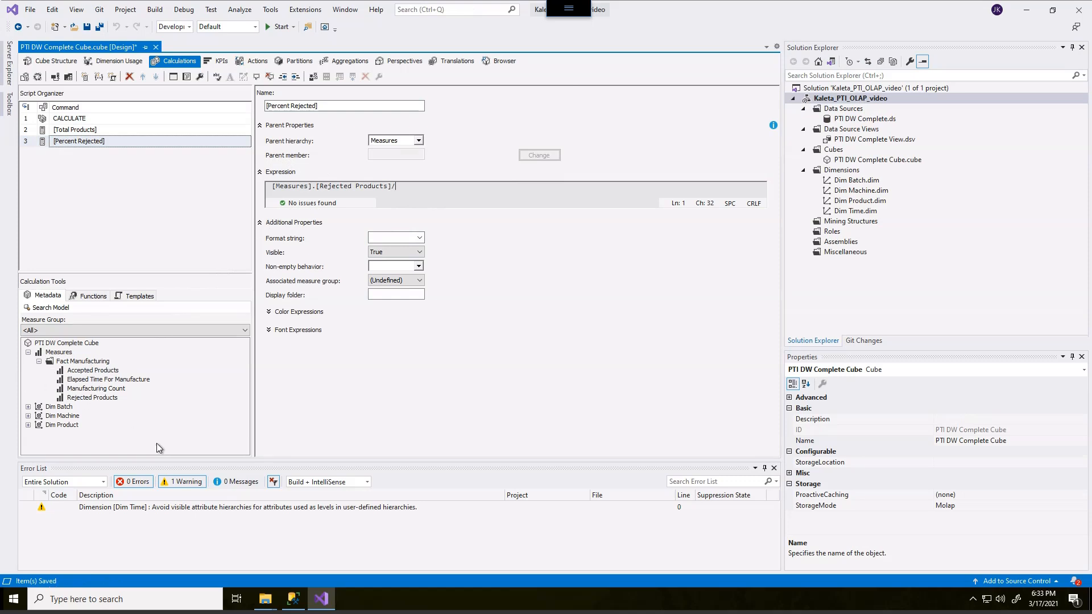
mouse_move(120, 366)
mouse_down()
mouse_move(38, 387)
mouse_move(122, 353)
mouse_move(92, 343)
mouse_up()
key(Escape)
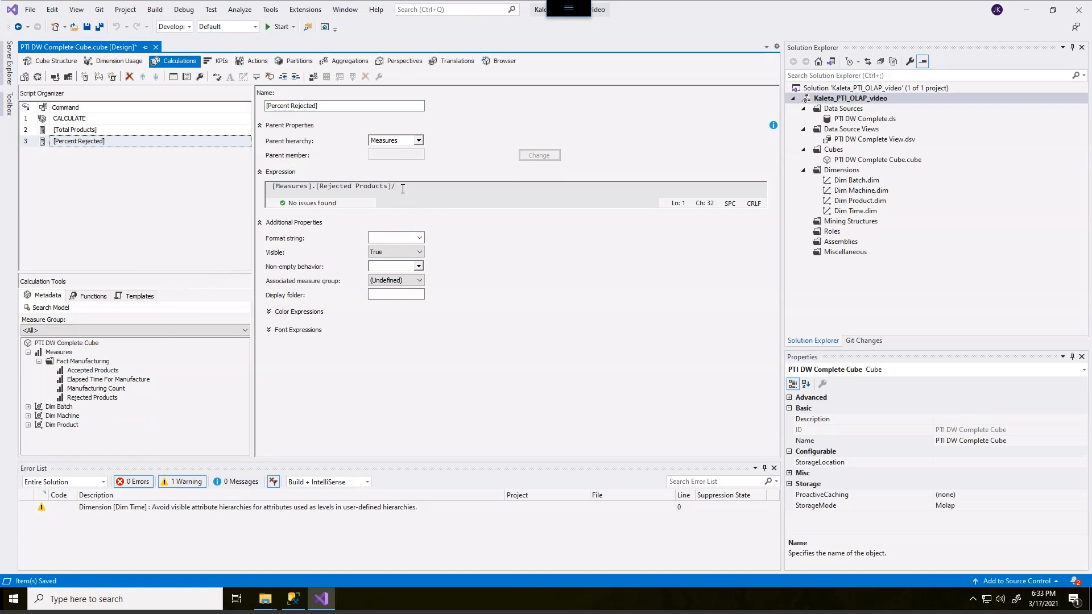
Complete the Percent Rejected expression with the divisor [Measures].[Total Products] and save all changes
text([Measur)
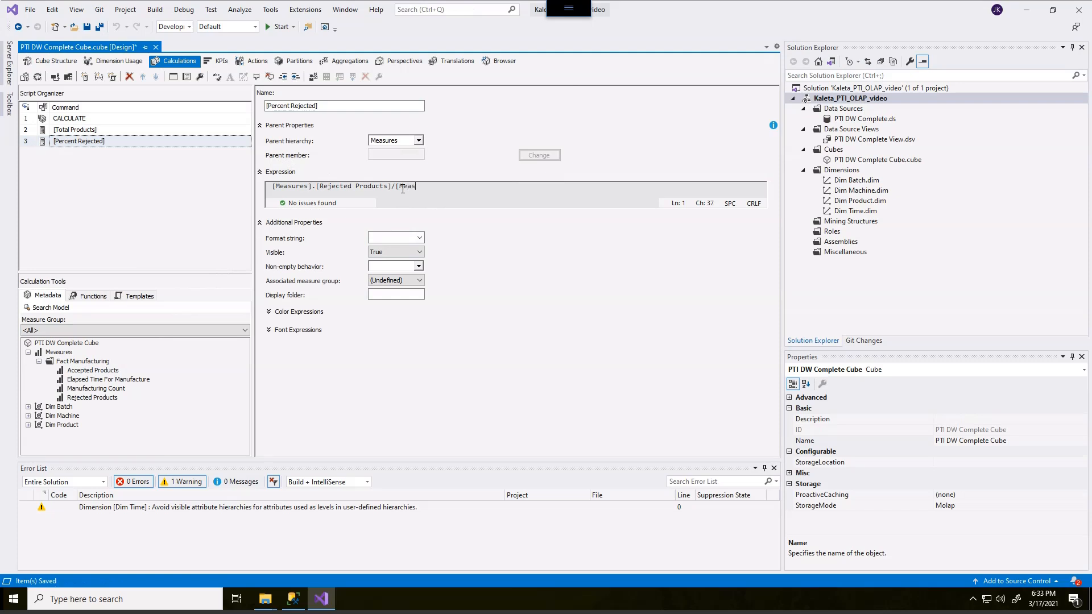
text(es)
key(BackSpace)
key(BackSpace)
text(res].[Total Products])
click(98, 26)
Add a new calculated member after Percent Rejected and name it [Percent Accepted]
right_click(135, 189)
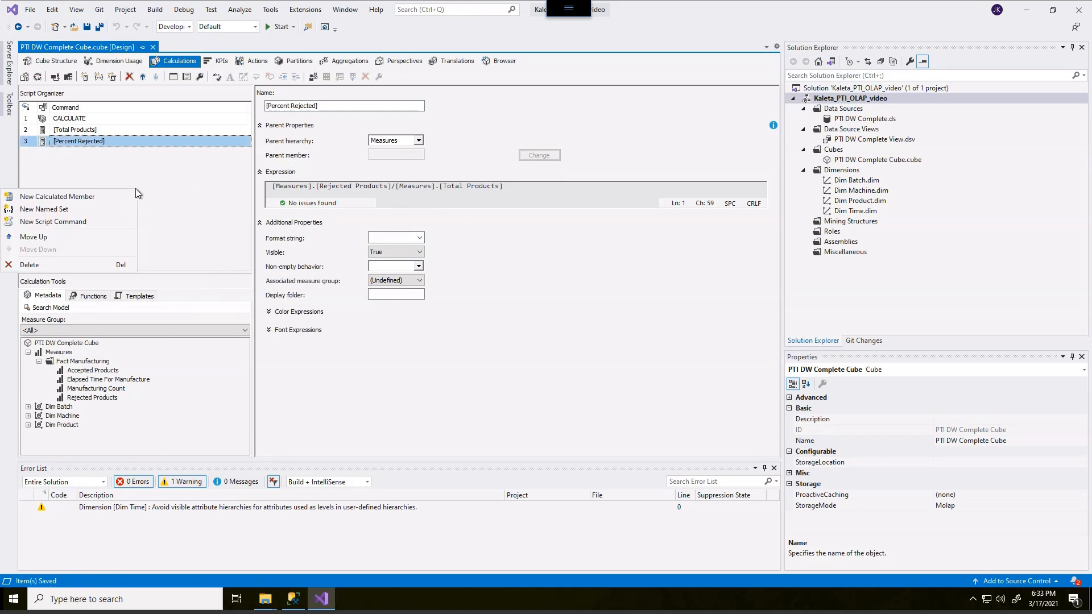
click(52, 196)
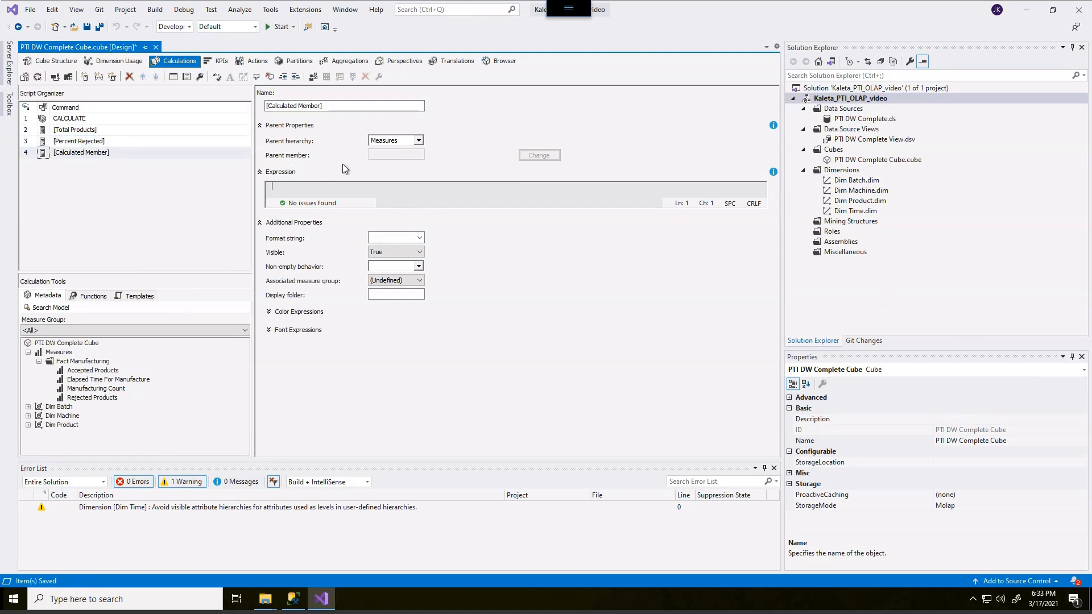
click(311, 106)
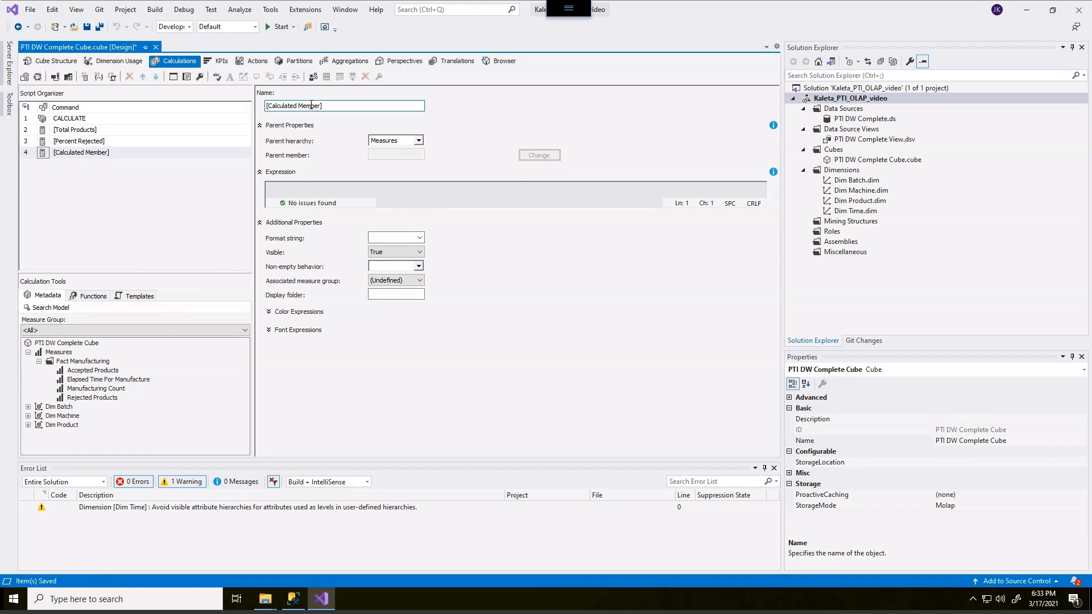
drag(333, 106, 248, 112)
text([Percent Accepted])
Build the Percent Accepted expression [Measures].[Accepted Products]/[Measures].[Total Products]
drag(108, 370, 304, 192)
drag(406, 186, 265, 192)
key(ctrl+c)
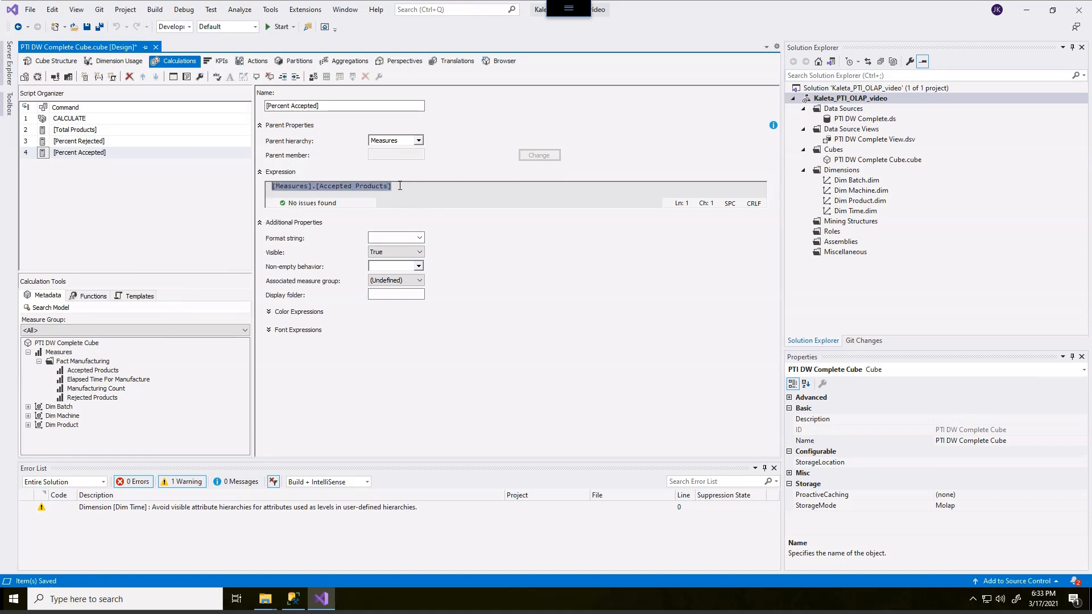
click(400, 185)
text(/)
key(ctrl+v)
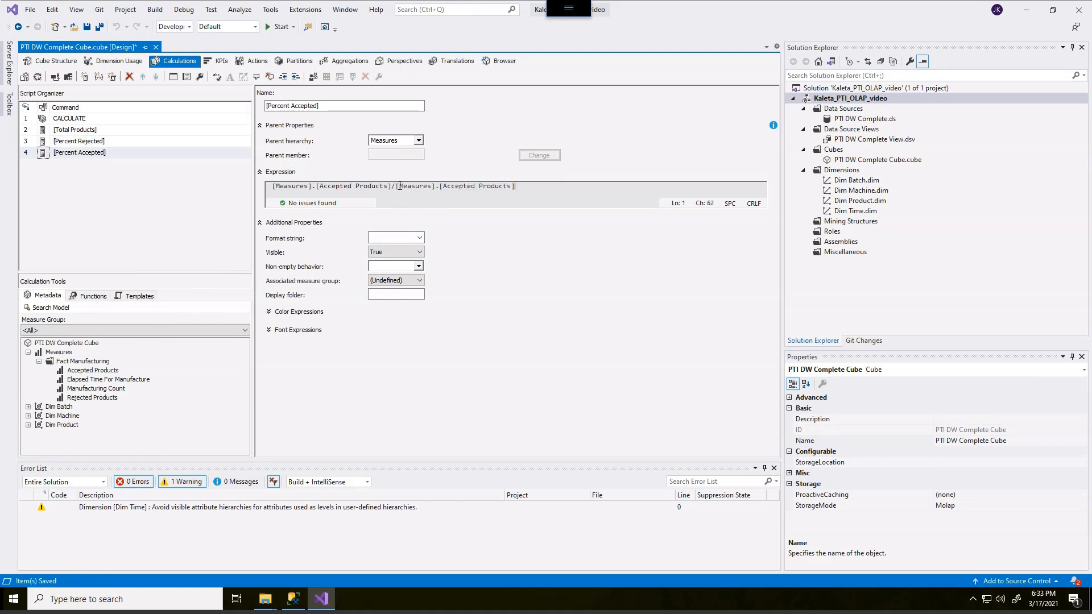
key(Left)
key(ctrl+BackSpace)
text(Total)
Set the format string of the Percent Accepted calculated member to "Percent"
click(421, 238)
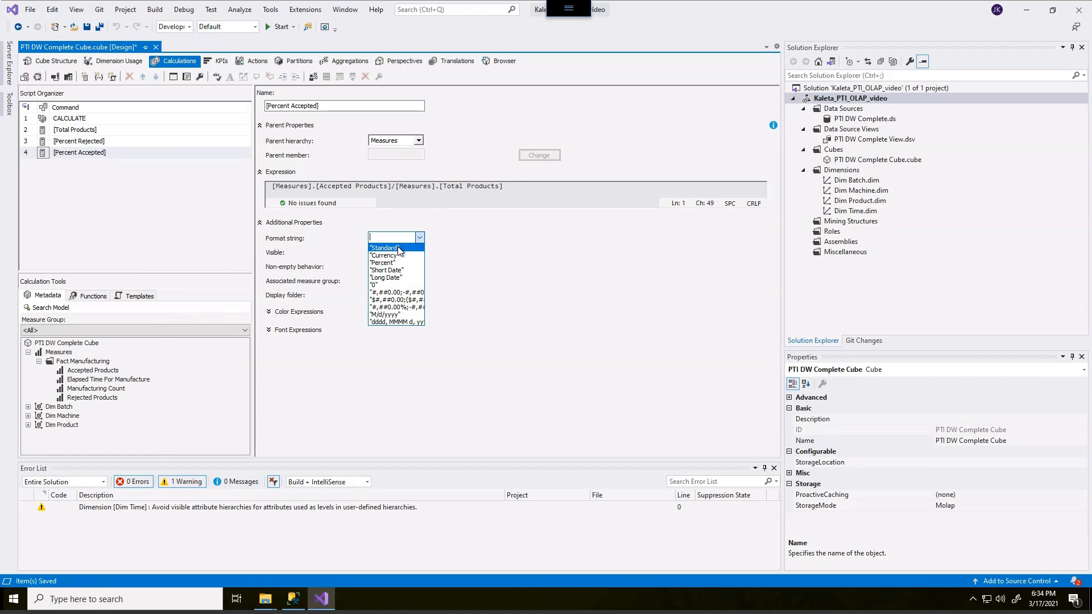
click(398, 264)
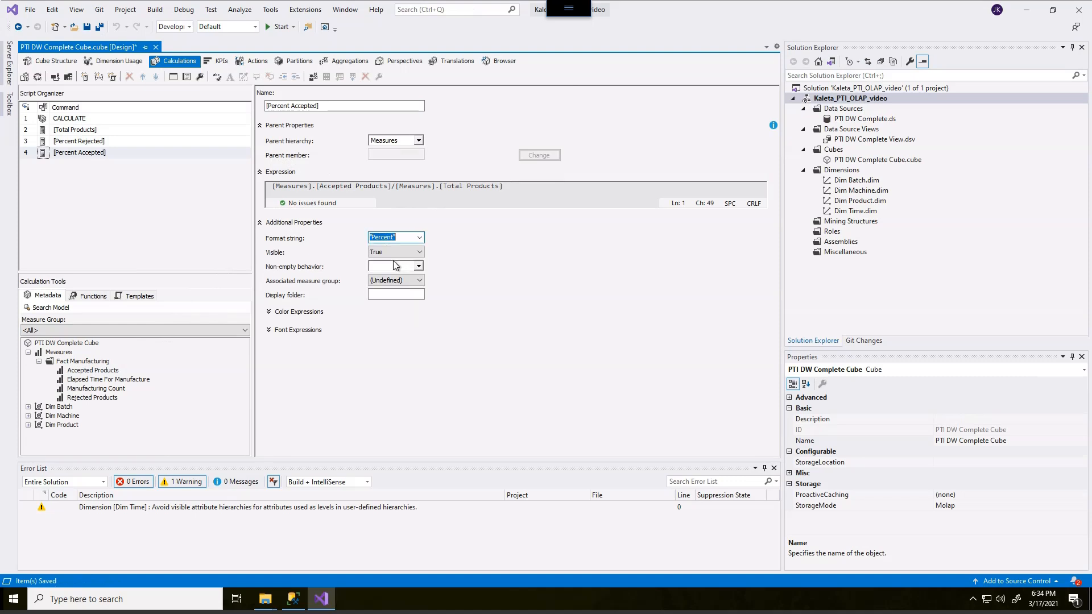
click(445, 222)
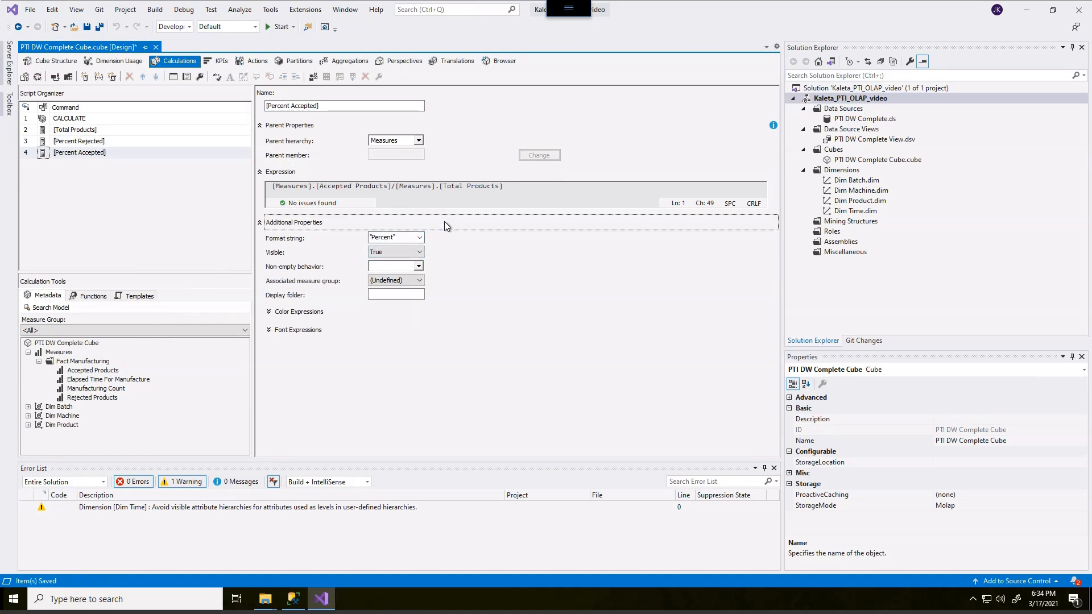
Set the Percent Rejected calculated member's format string to "Percent" and save the cube
click(91, 142)
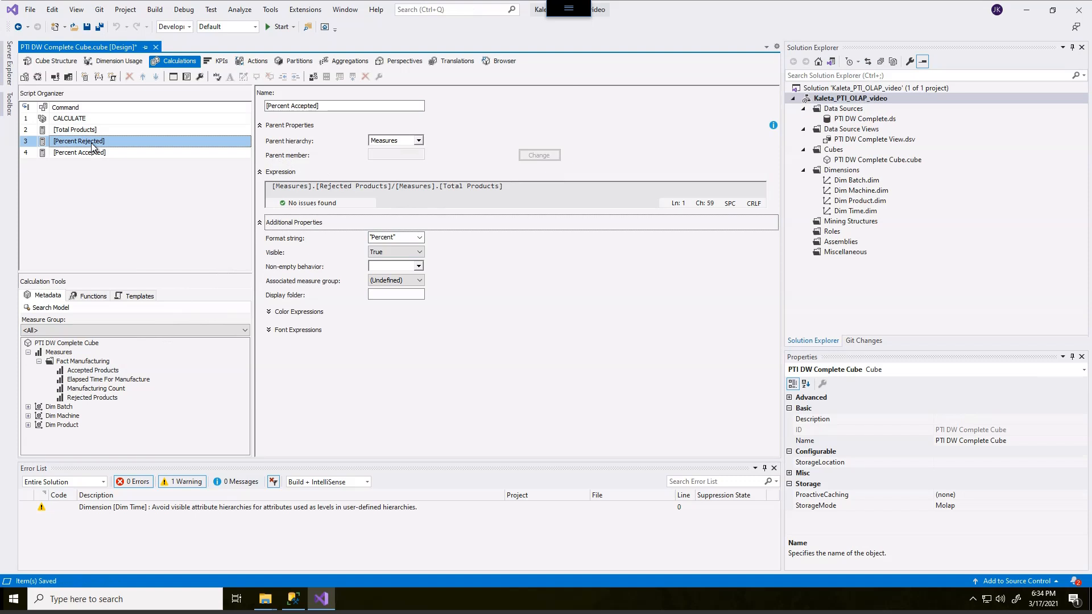
click(419, 238)
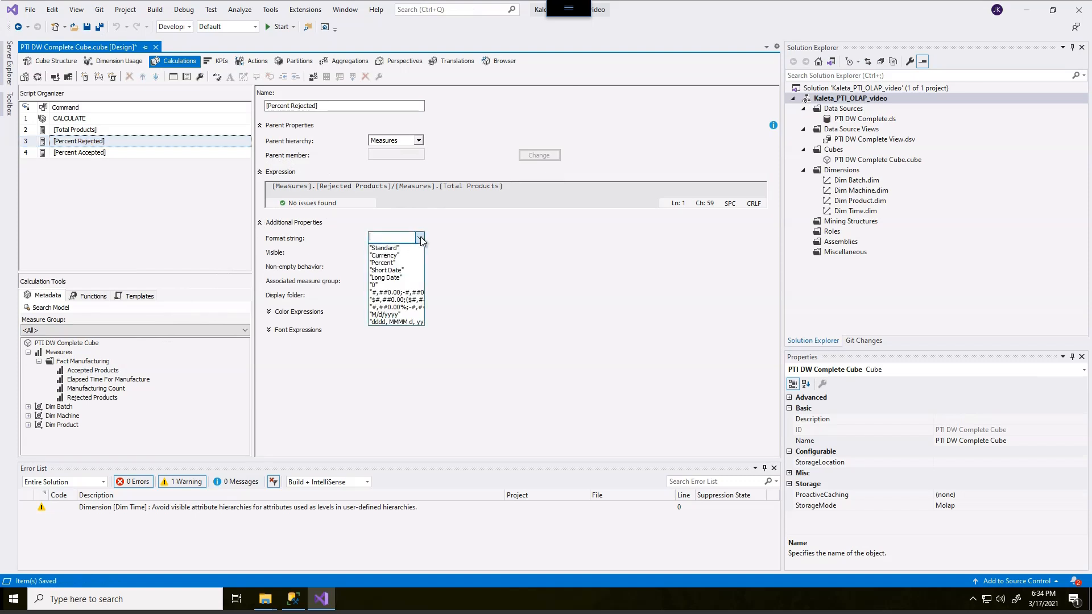
click(394, 263)
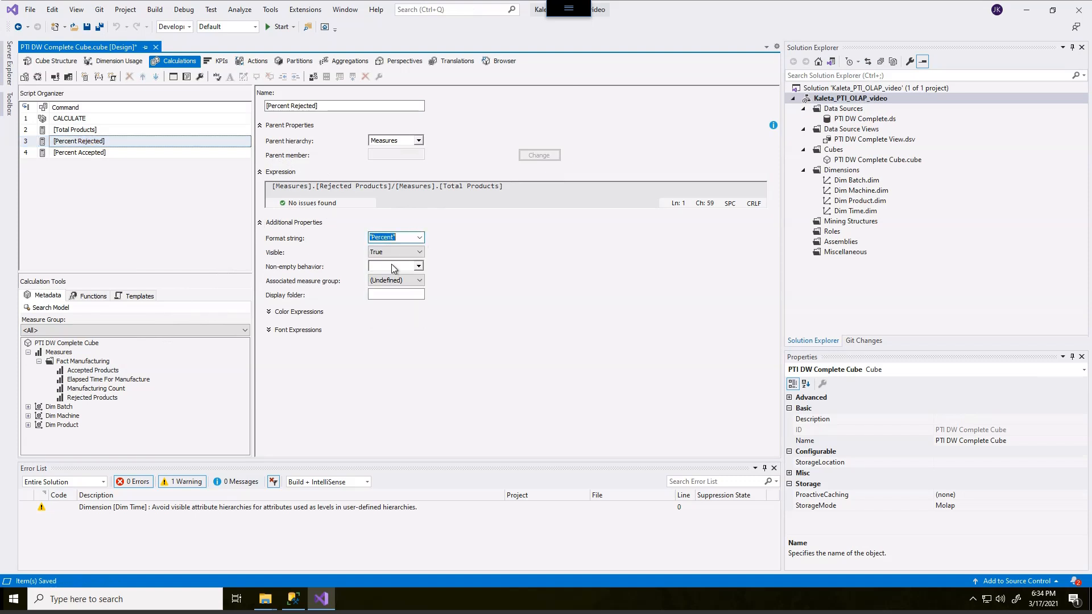
click(172, 195)
click(87, 27)
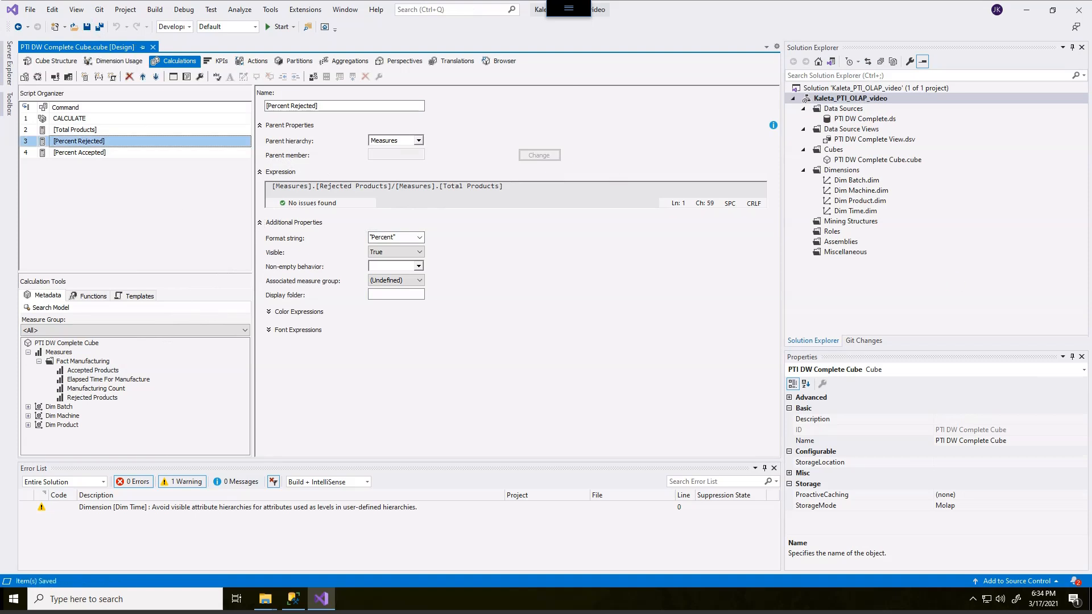
Add a new calculated member and name it [Avg Manufacturing Time]
right_click(84, 182)
click(71, 190)
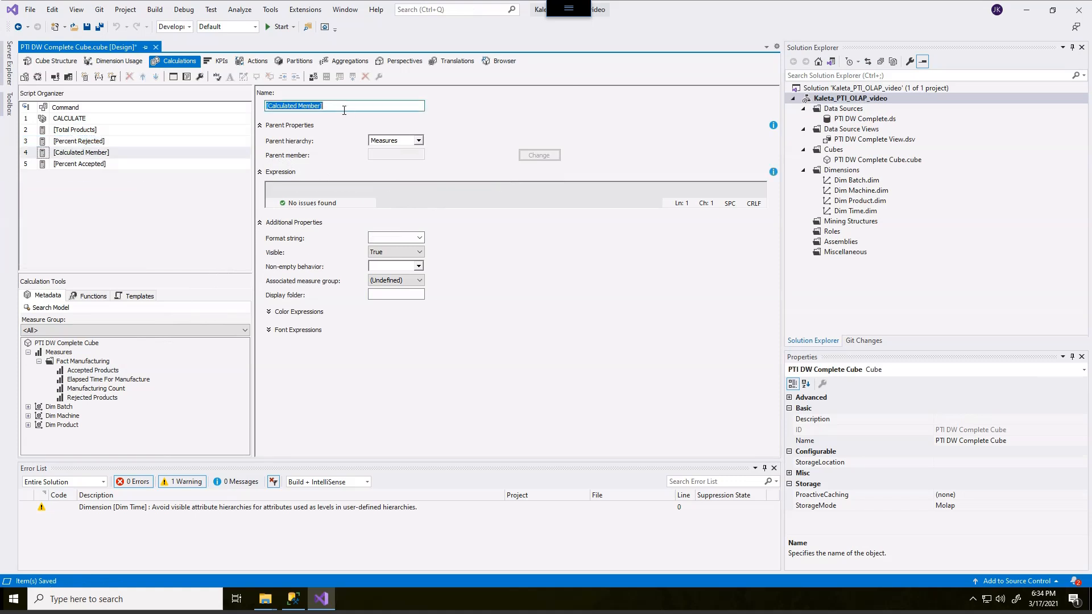
text(A)
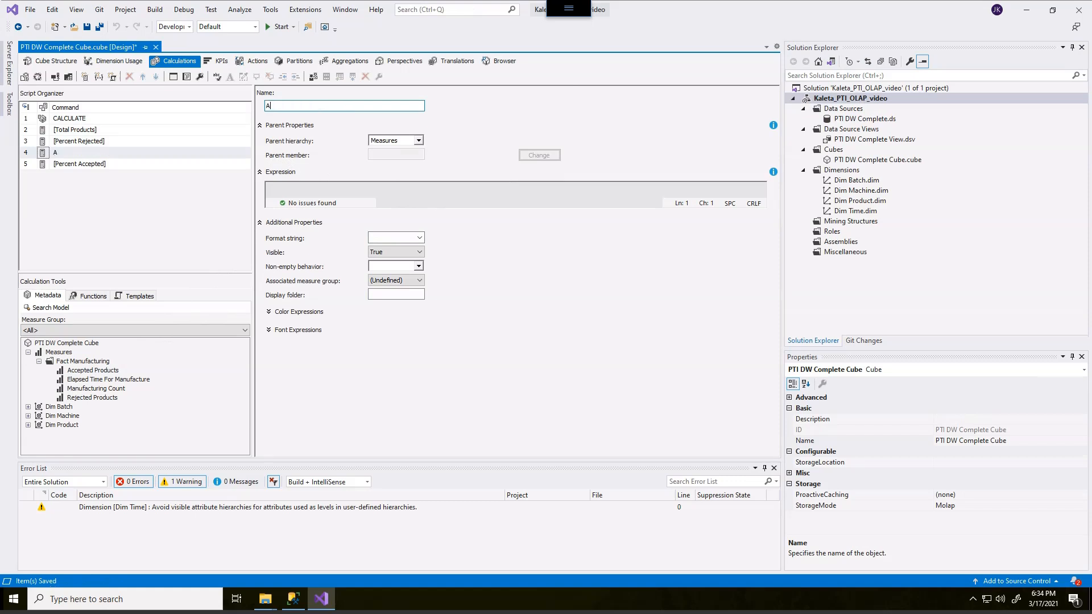
text(vg)
key(BackSpace)
key(BackSpace)
key(BackSpace)
text([Avg Manufacturing Time)
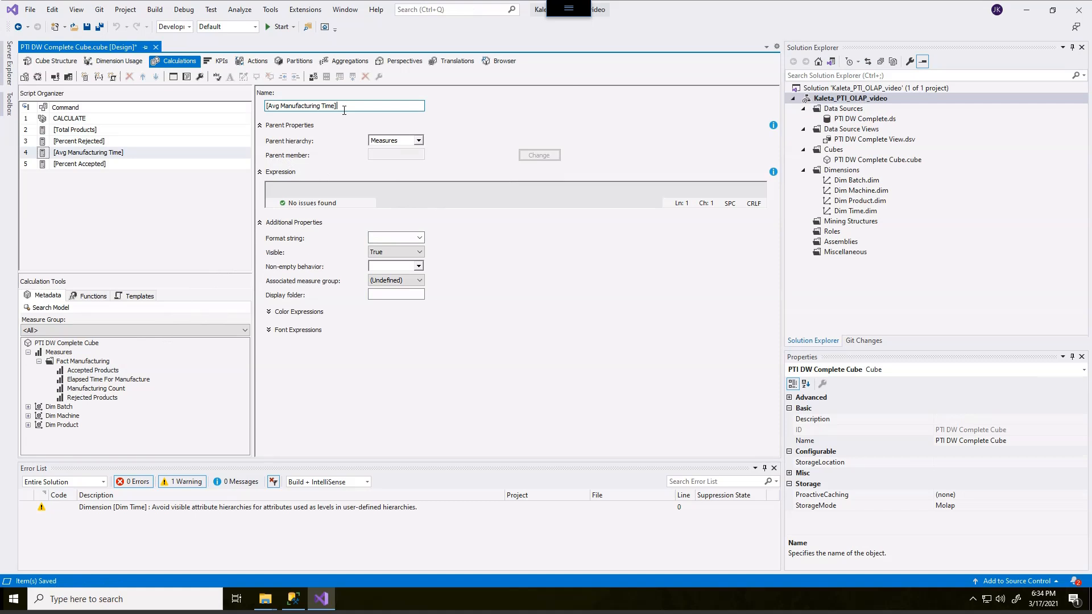
Reorder the script so that Percent Accepted comes before Avg Manufacturing Time
click(40, 167)
drag(29, 165, 26, 151)
click(41, 166)
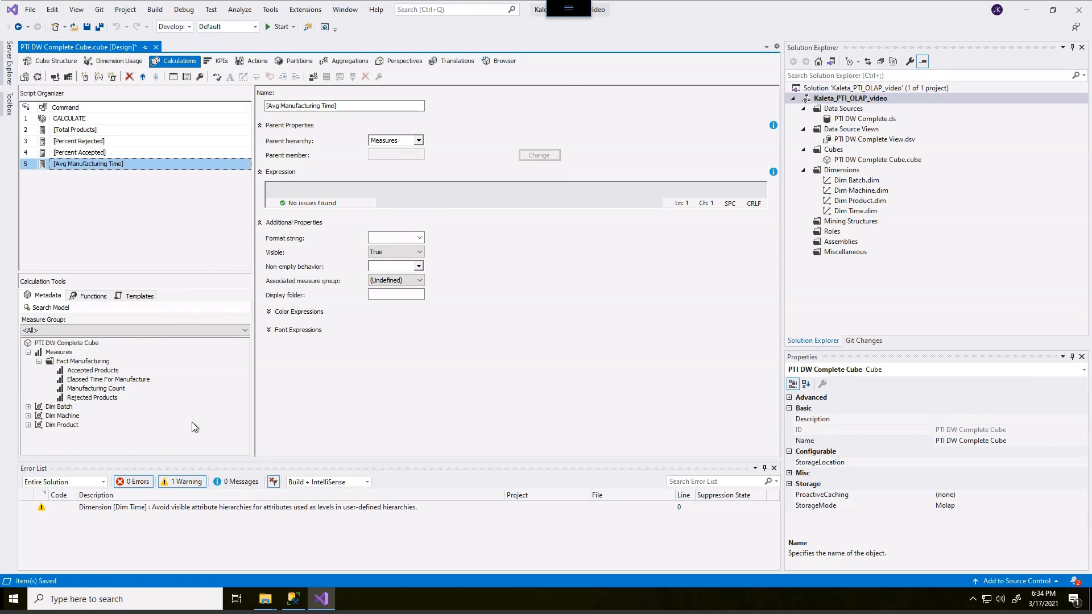
Build the Avg Manufacturing Time expression [Measures].[Elapsed Time For Manufacture]/[Measures].[Manufacturing Count] from the Fact Manufacturing measures
drag(136, 381, 305, 195)
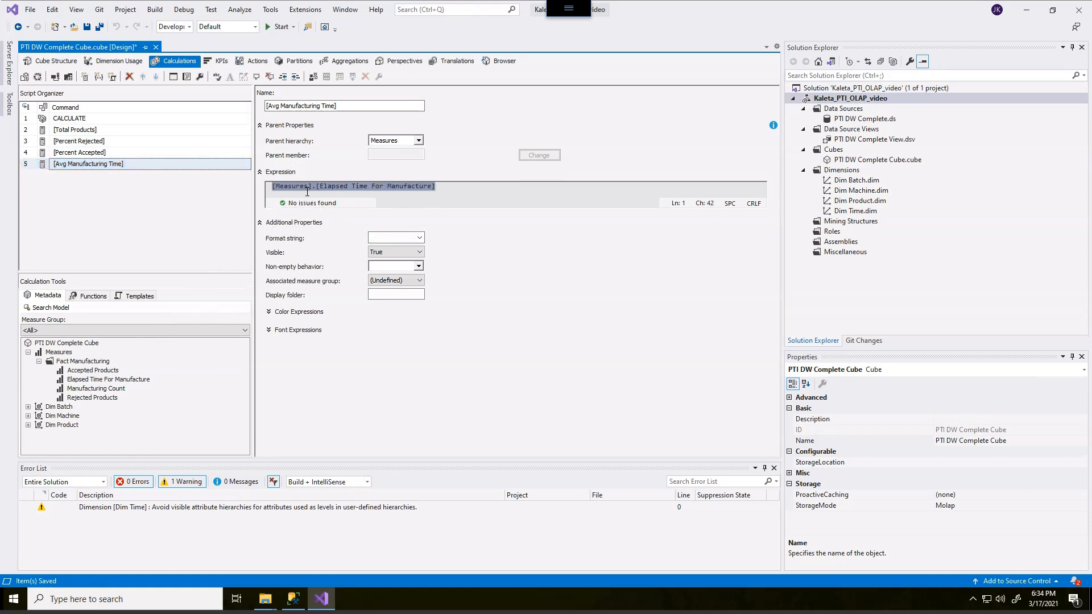
click(465, 187)
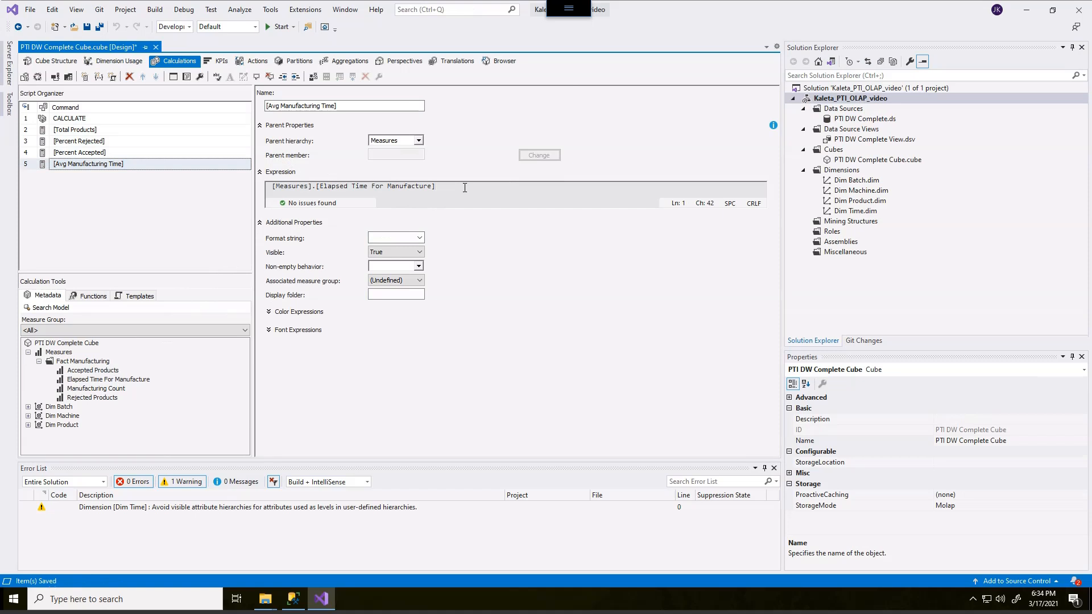
drag(105, 390, 456, 193)
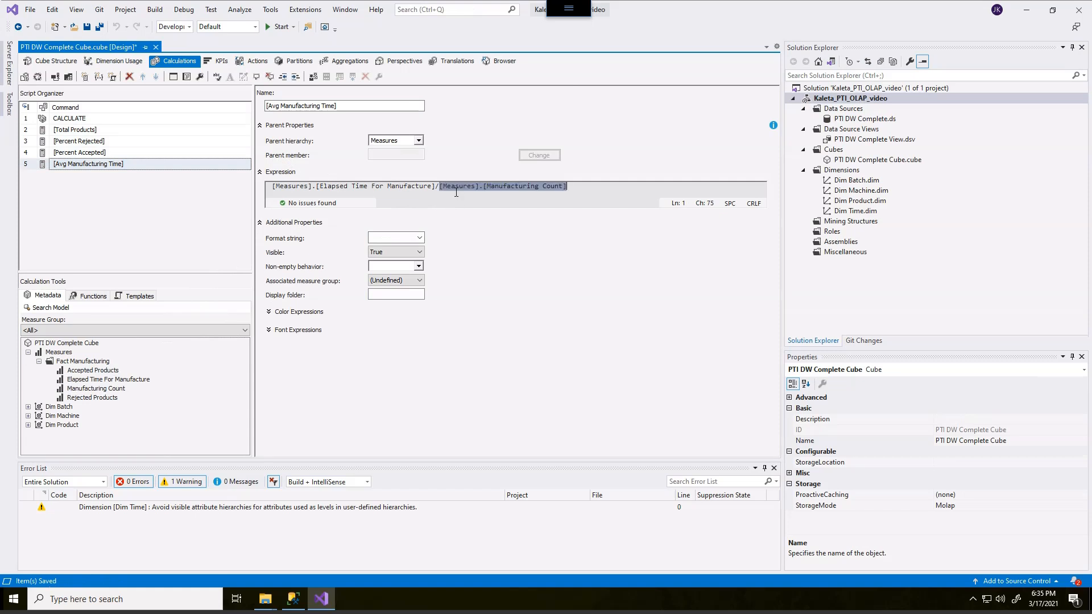
Set the format string of the Avg Manufacturing Time member to "Standard" and save all changes
click(420, 239)
click(384, 248)
click(484, 225)
click(222, 220)
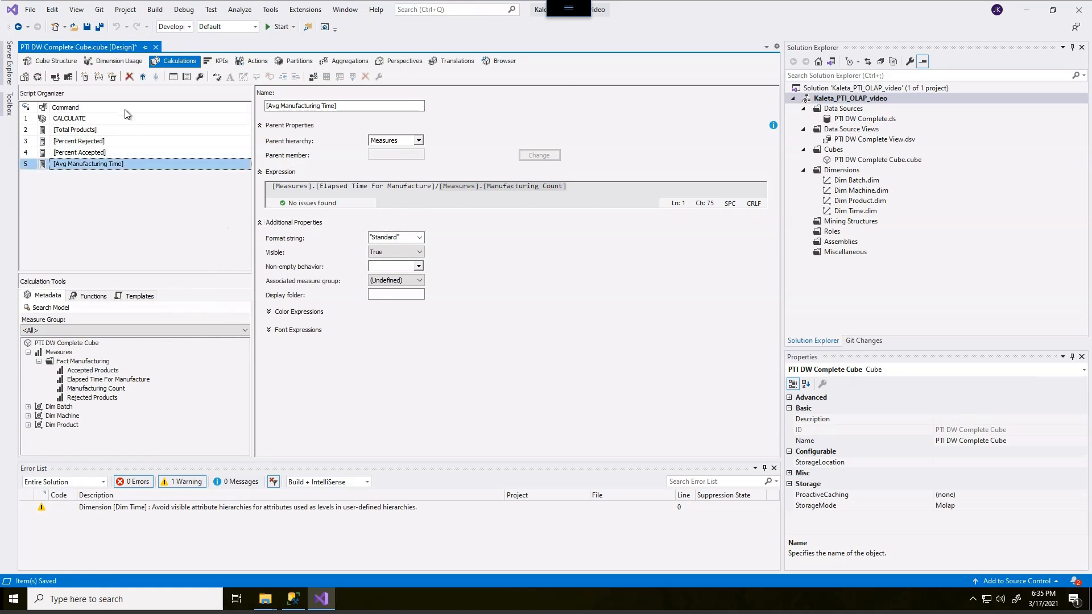
click(99, 27)
Review the expressions and format strings of the Total Products and Percent Rejected calculated members
click(77, 129)
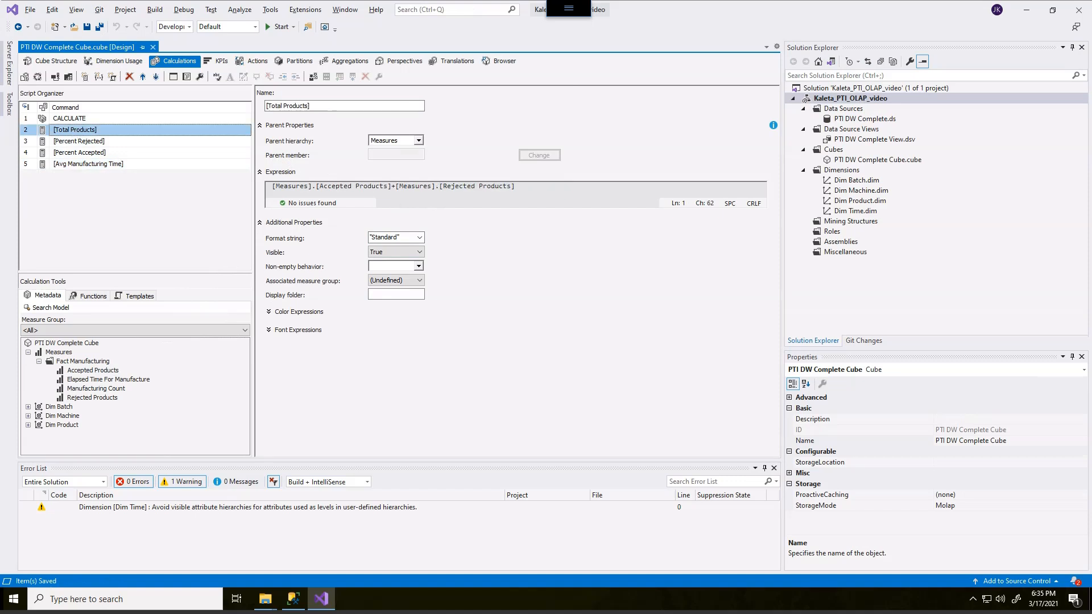
mouse_move(292, 174)
mouse_down()
mouse_move(307, 194)
mouse_move(381, 194)
mouse_move(395, 212)
mouse_move(521, 195)
mouse_up()
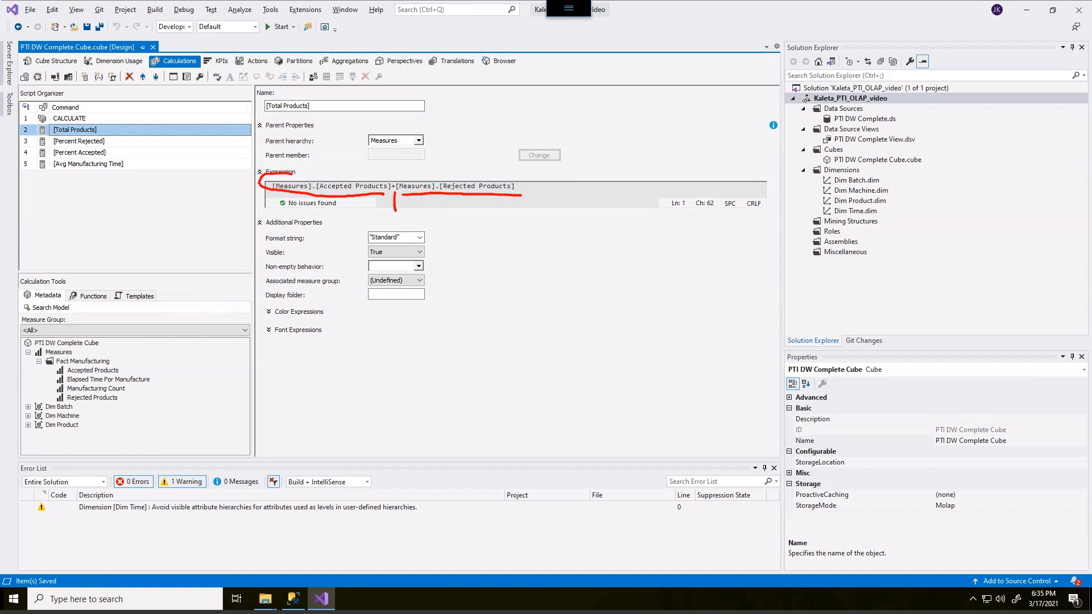
mouse_move(407, 230)
mouse_down()
mouse_move(449, 234)
mouse_move(382, 219)
mouse_up()
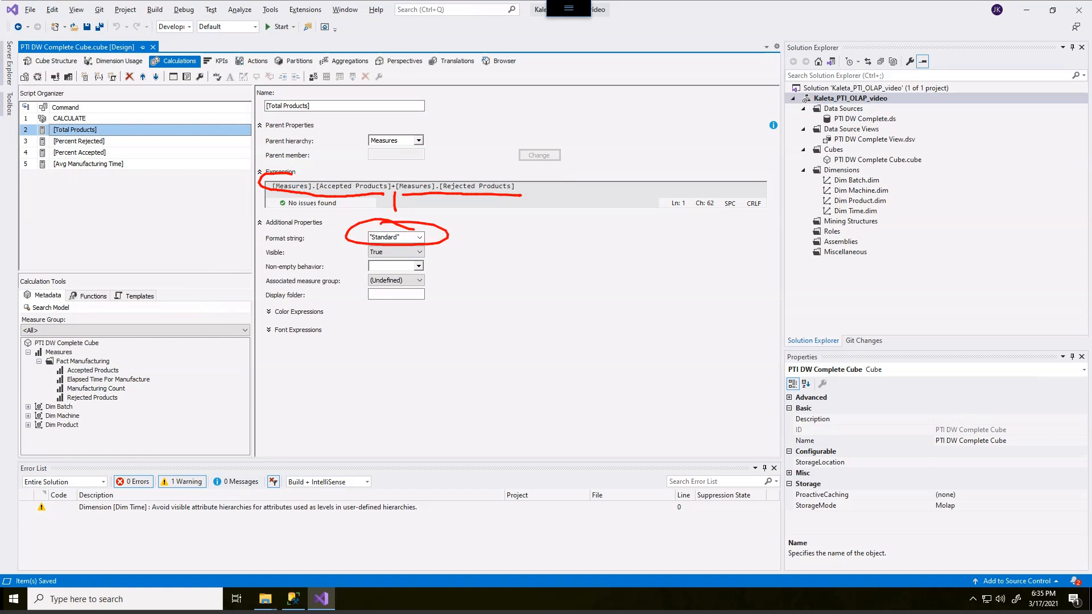
key(Escape)
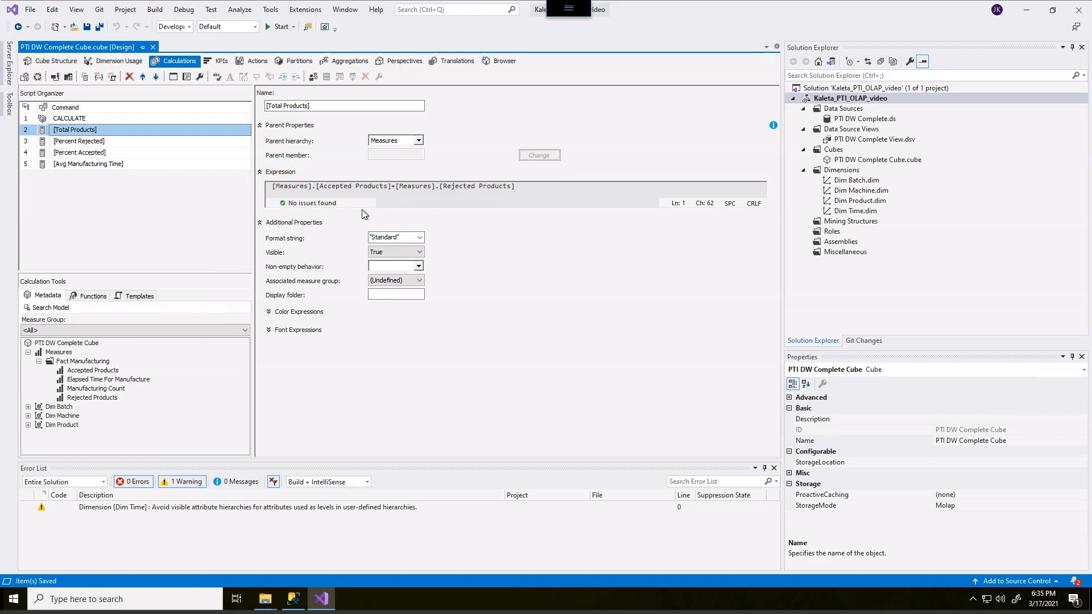
click(104, 142)
key(ctrl+2)
drag(273, 193, 502, 194)
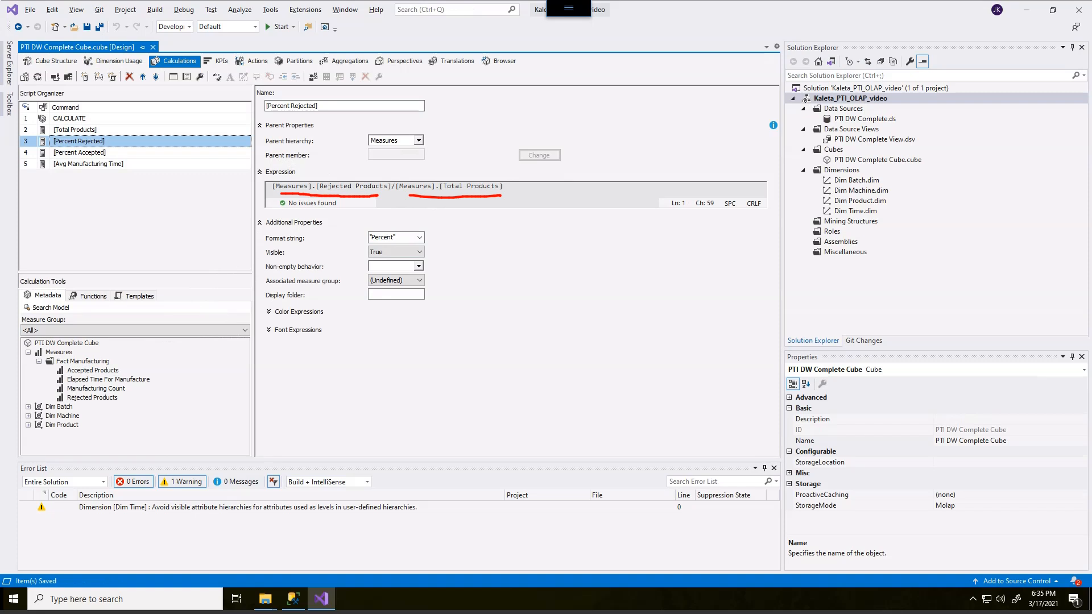
mouse_move(412, 220)
mouse_down()
mouse_move(356, 228)
mouse_move(443, 246)
mouse_move(393, 219)
mouse_up()
key(Escape)
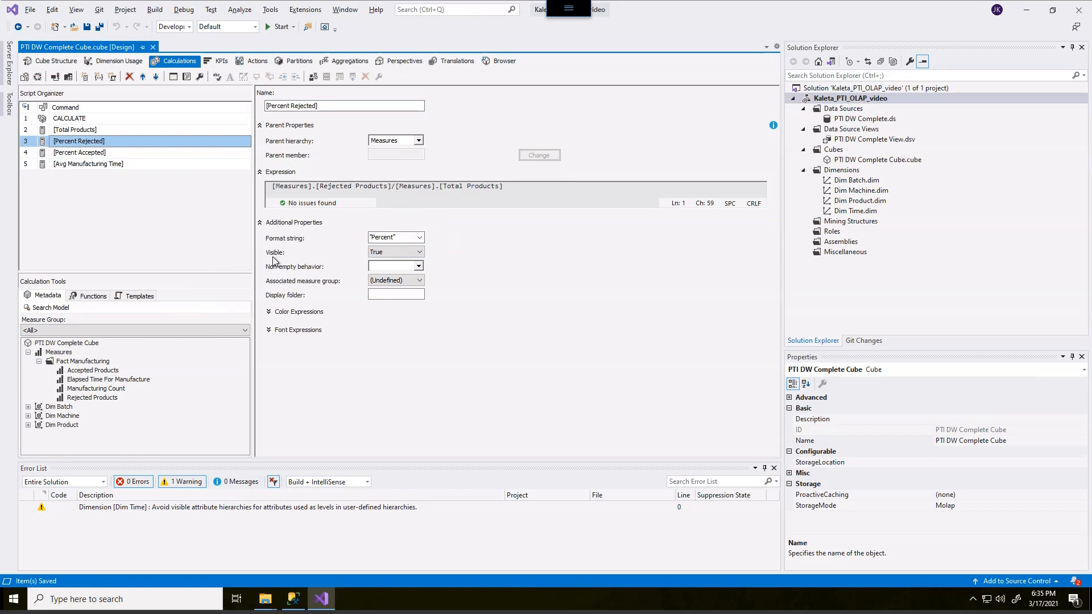
Review the expressions and format settings of the Percent Accepted and Avg Manufacturing Time calculated members
click(100, 153)
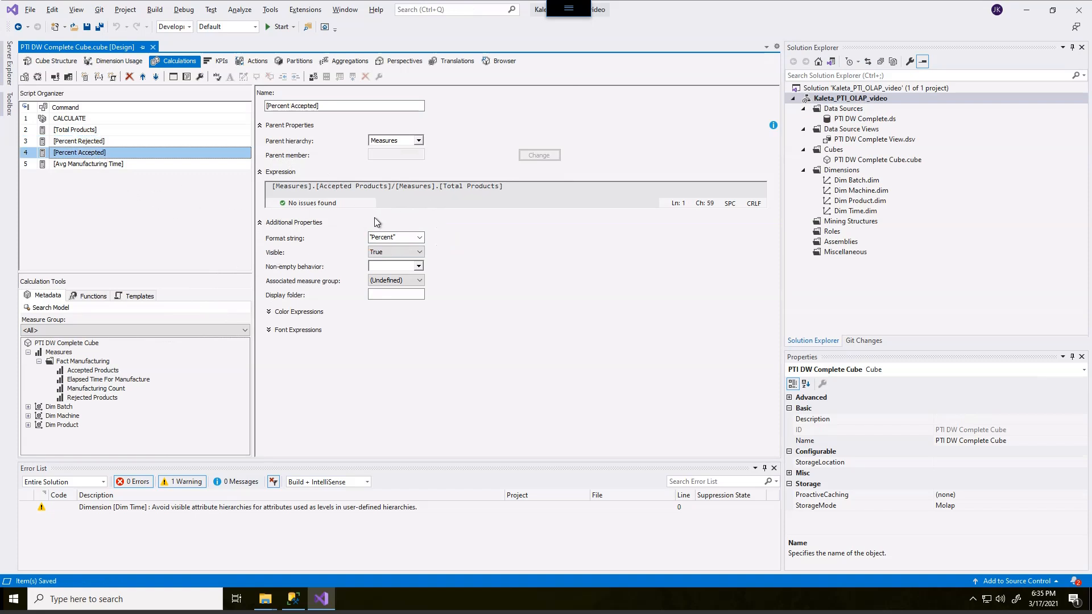
mouse_move(382, 180)
mouse_down()
mouse_move(320, 194)
mouse_move(355, 174)
mouse_move(341, 179)
mouse_up()
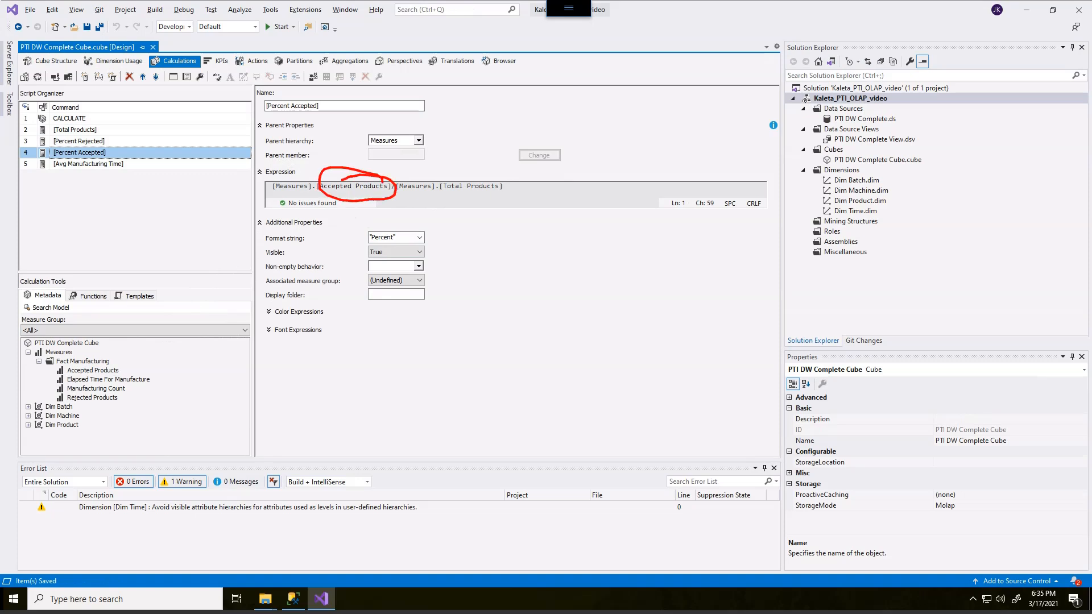
mouse_move(439, 238)
mouse_down()
mouse_move(466, 236)
mouse_move(442, 233)
mouse_up()
key(Escape)
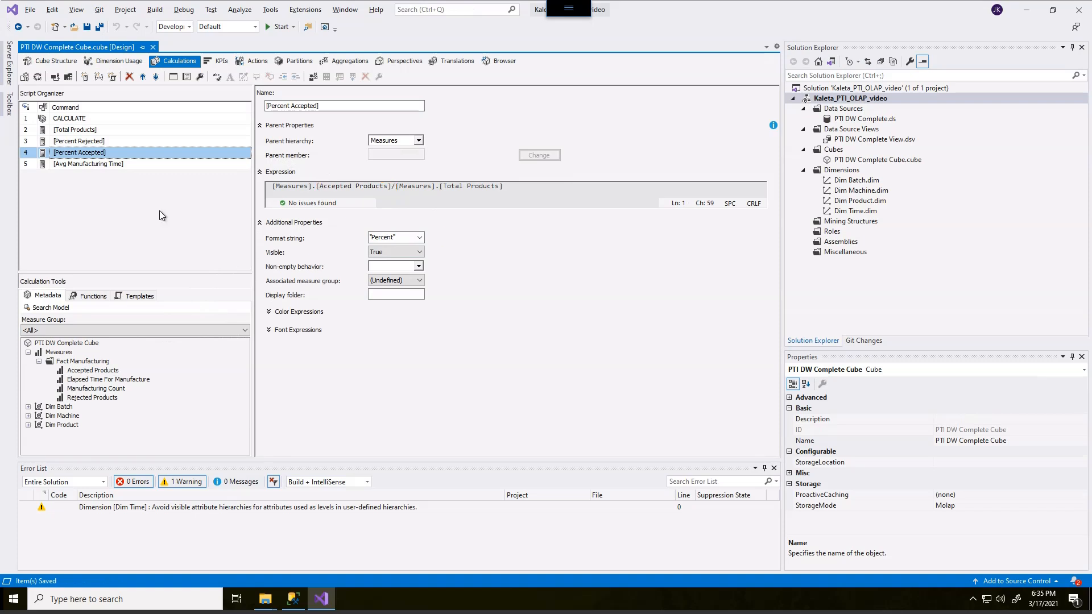
click(117, 164)
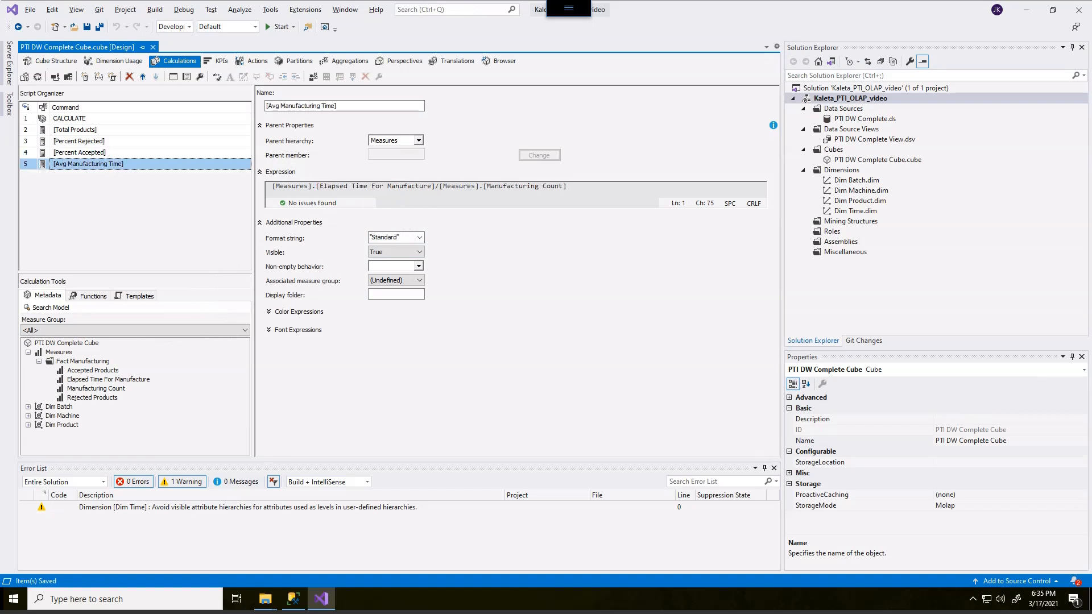
mouse_move(321, 193)
mouse_down()
mouse_move(419, 195)
mouse_move(426, 209)
mouse_up()
drag(490, 194, 557, 195)
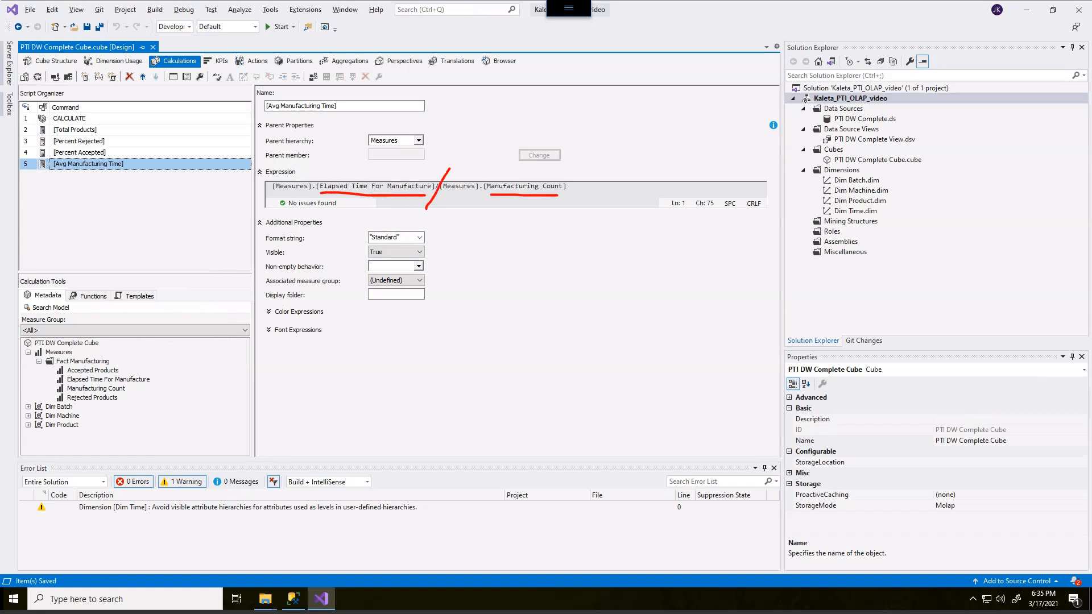
key(Escape)
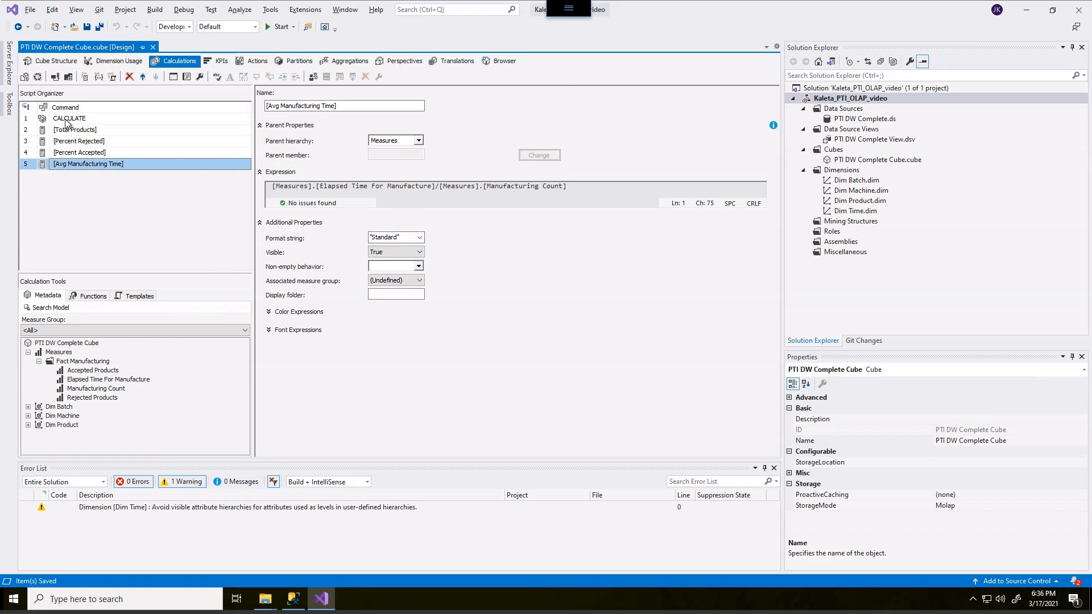
Start processing the cube and agree to build and deploy the project first
click(37, 78)
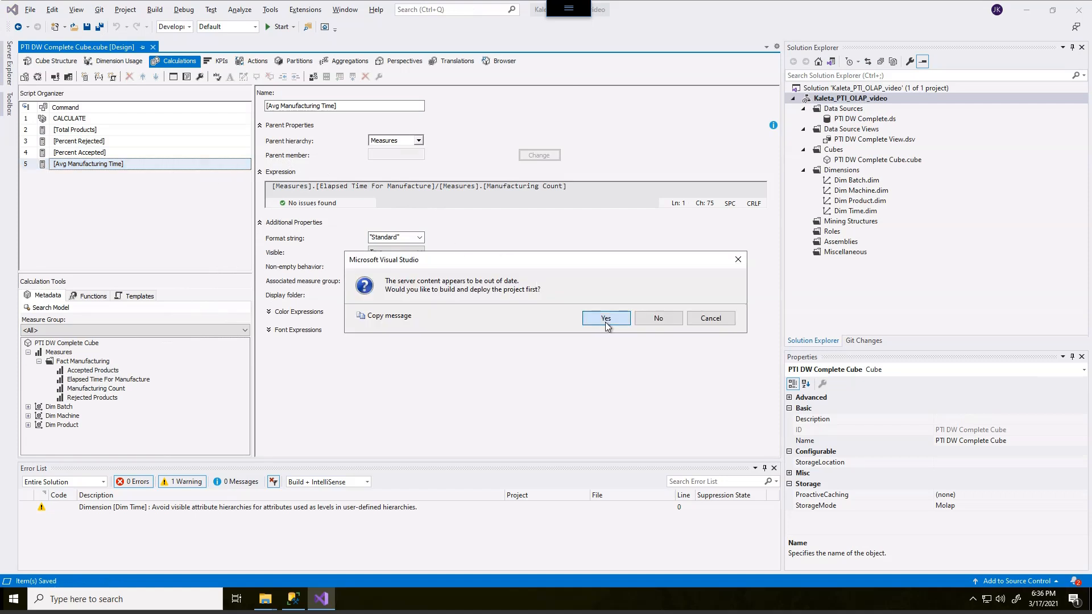
click(604, 318)
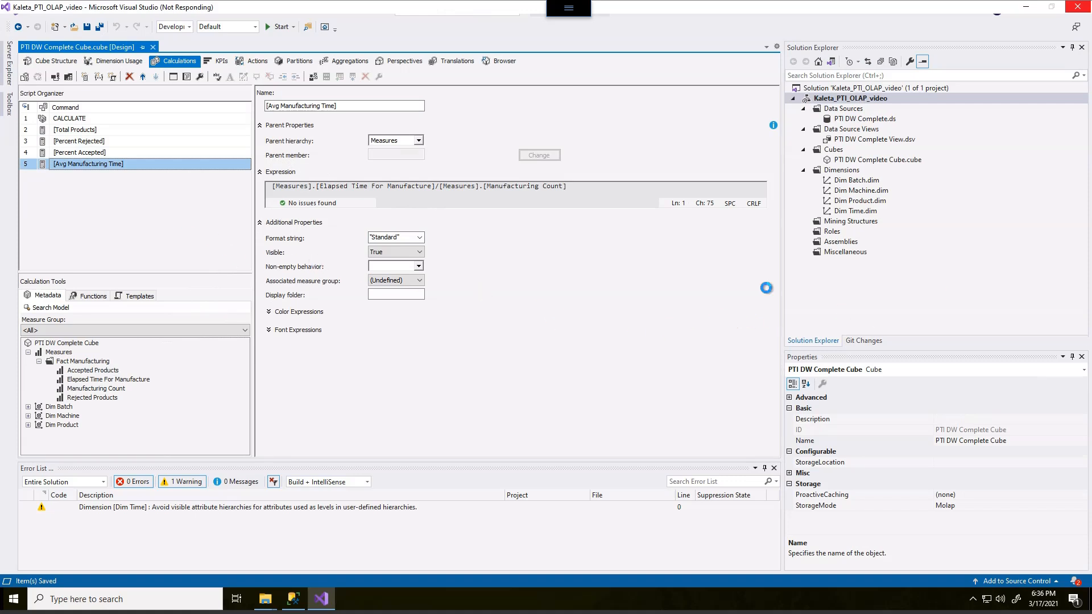
drag(1091, 40, 389, 23)
scroll(441, 326, down, 5)
drag(296, 203, 405, 204)
drag(400, 25, 1091, 71)
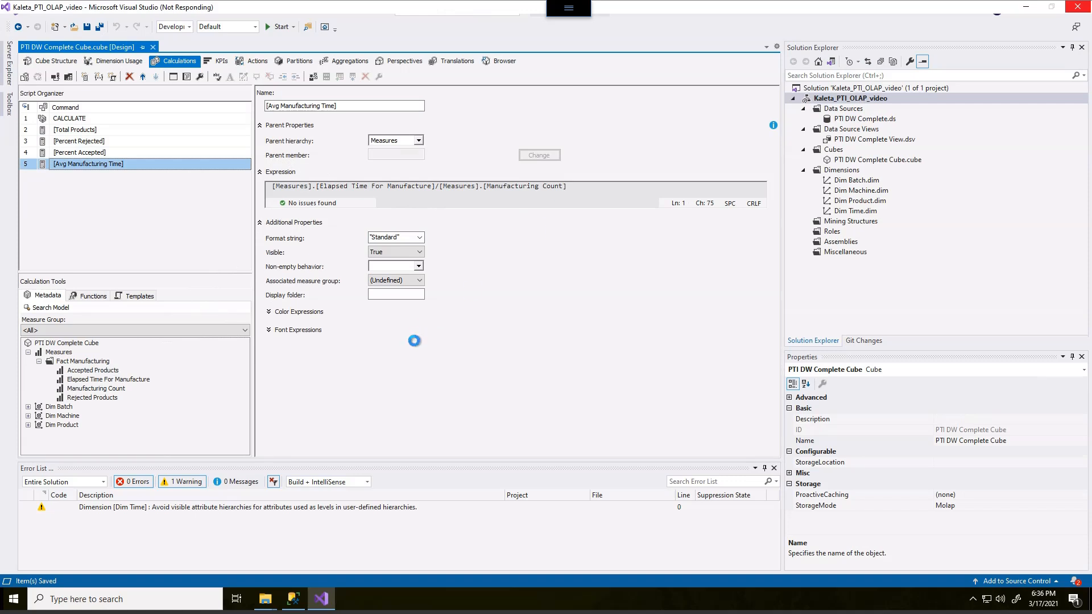